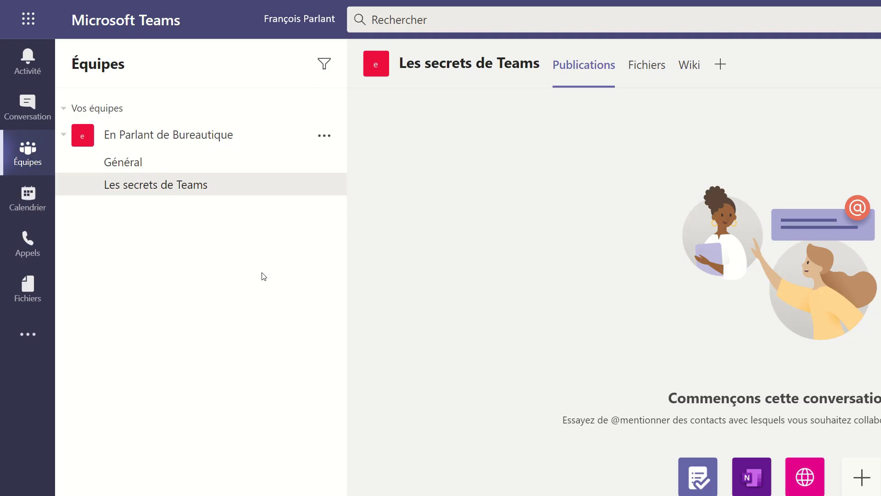
Step: Search the full app catalogue for "virtual" and add the Power Virtual Agents app to Teams
left_click(39, 341)
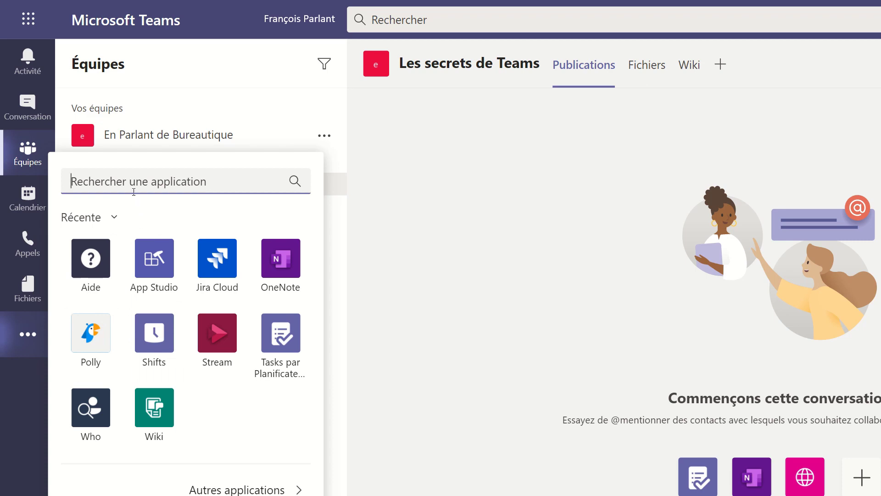
type("virtu")
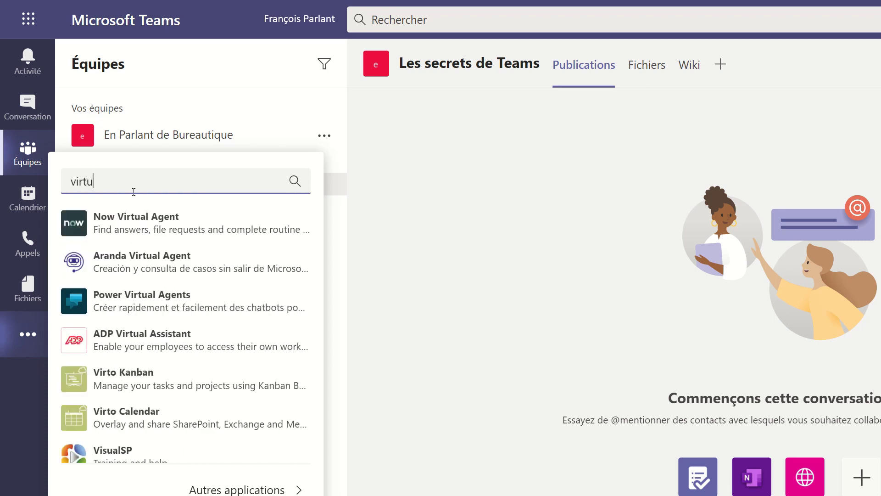
type("al")
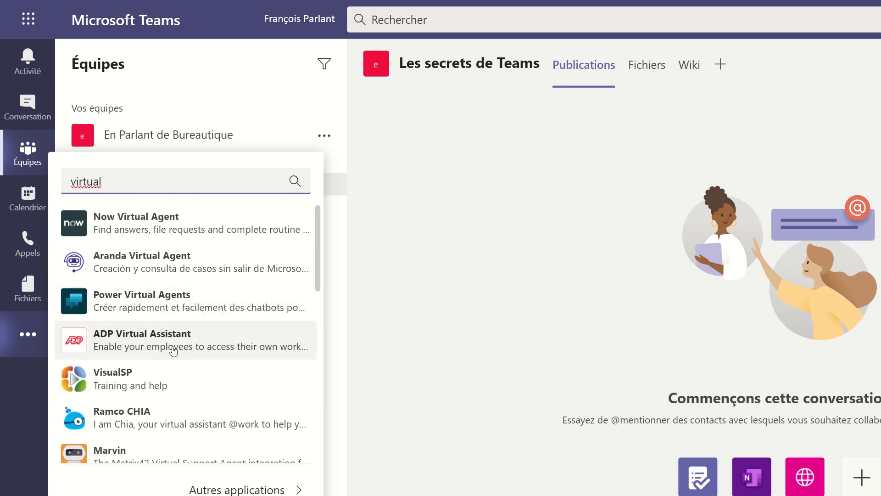
left_click(215, 489)
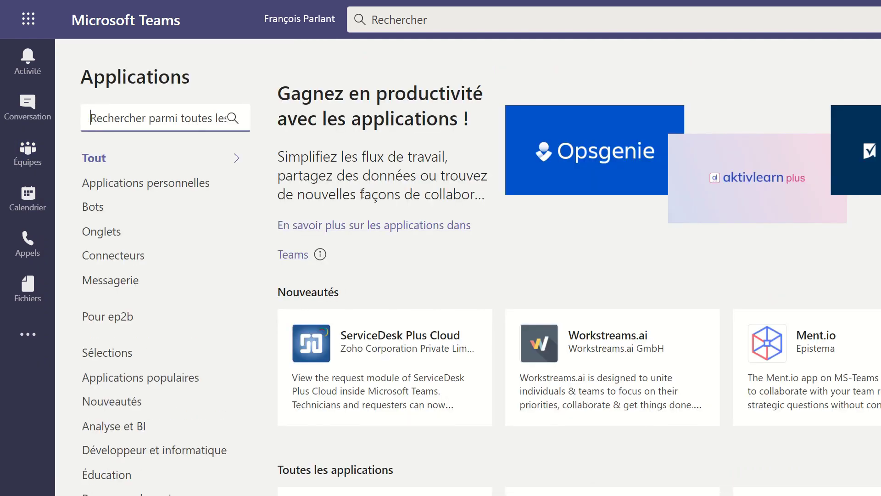
left_click(160, 124)
type("virtual")
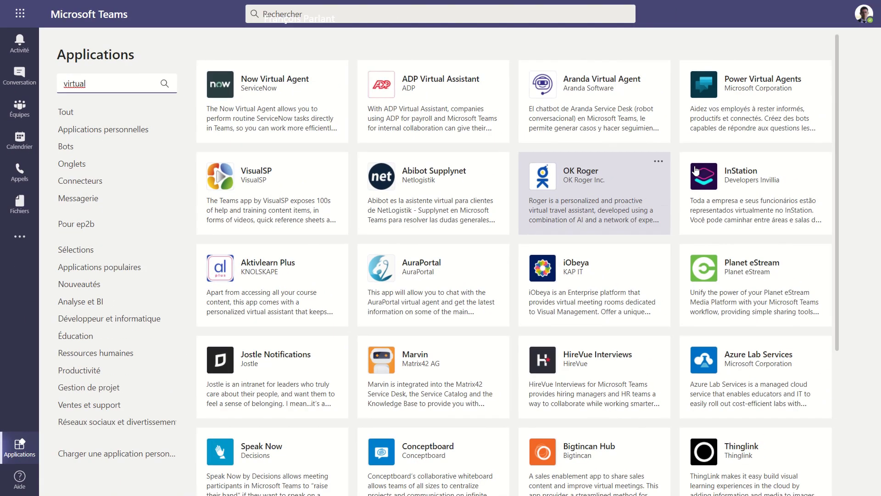
left_click(734, 103)
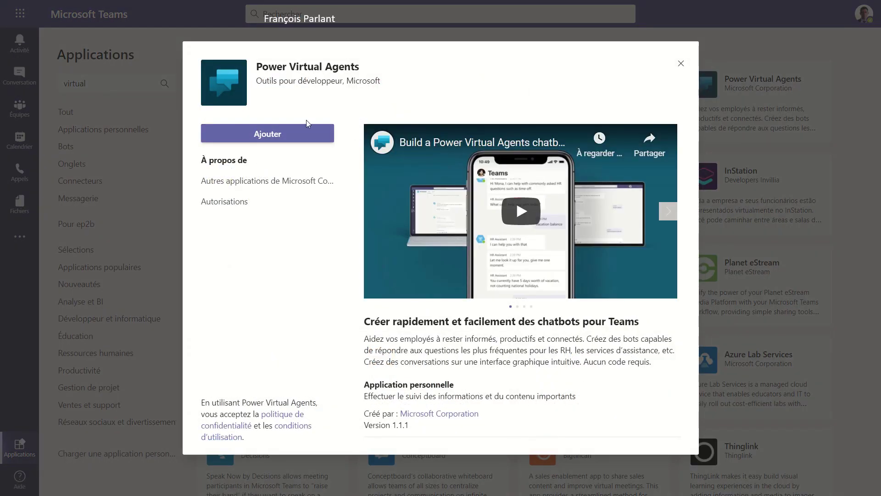
left_click(280, 138)
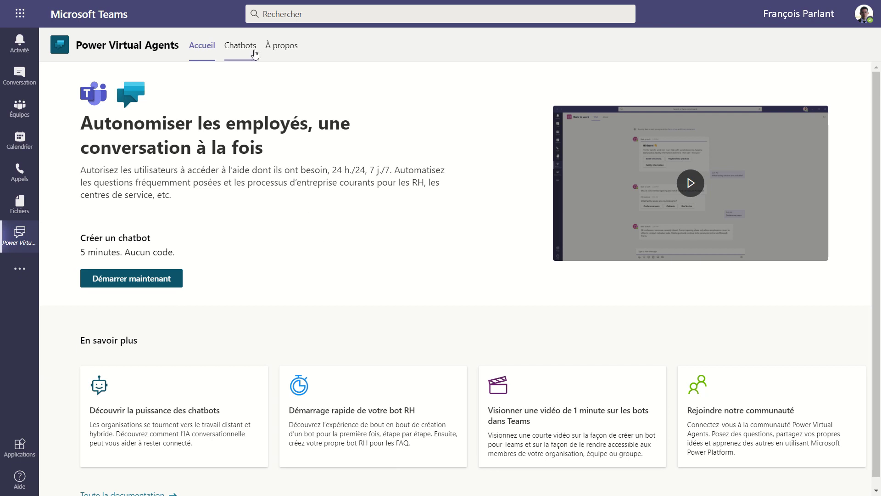
Step: Look over the Chatbots and À propos pages of Power Virtual Agents and return to its Accueil page
left_click(240, 47)
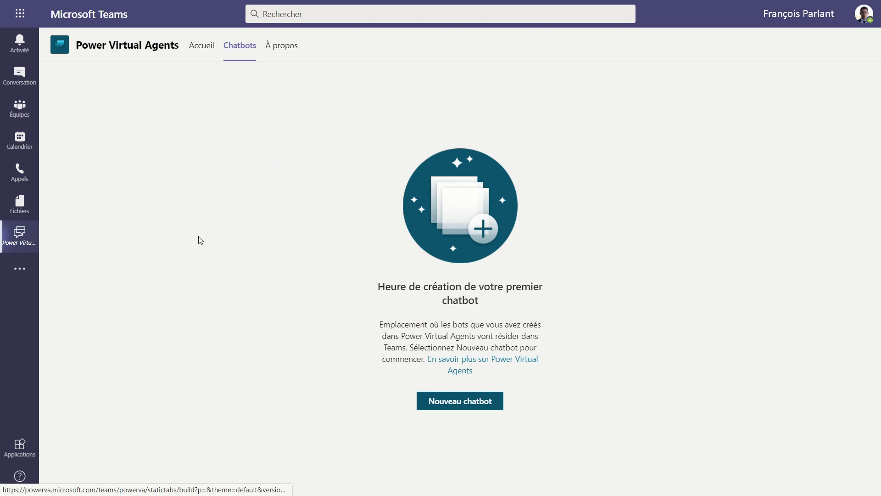
left_click(281, 49)
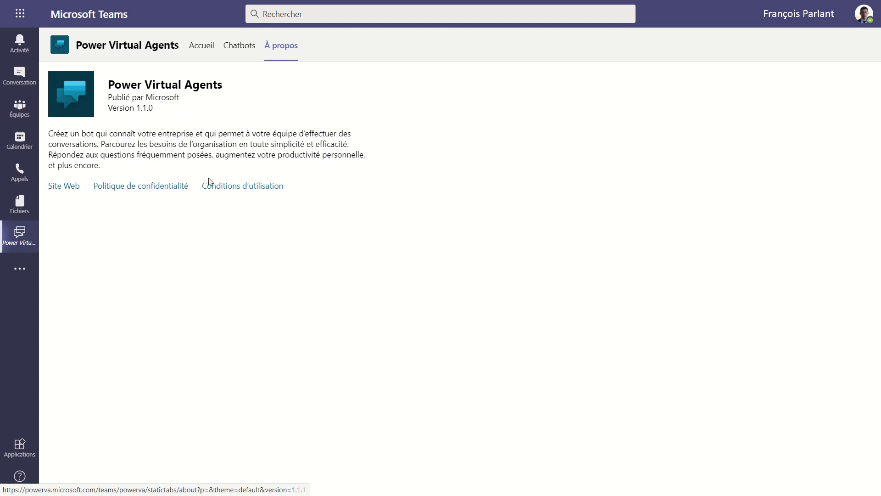
left_click(204, 48)
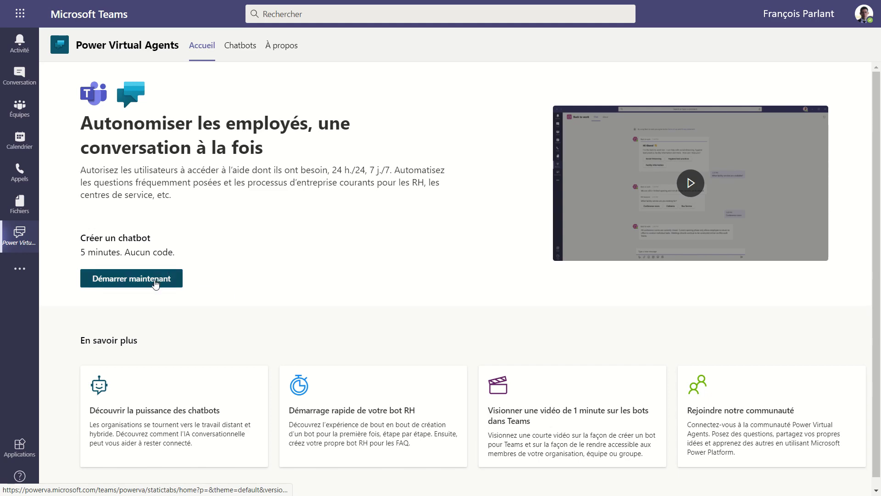
Step: Create a French (FR) chatbot named "Réussir sa formation" for the team En Parlant de Bureautique
left_click(155, 281)
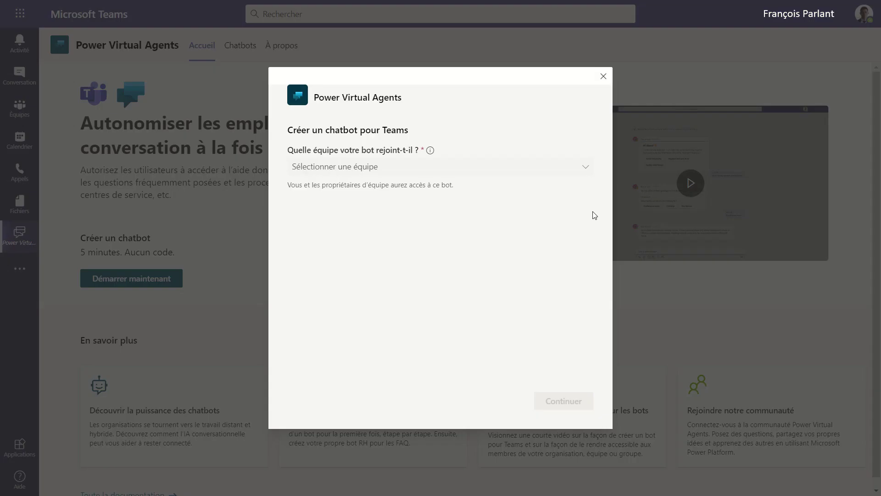
left_click(588, 172)
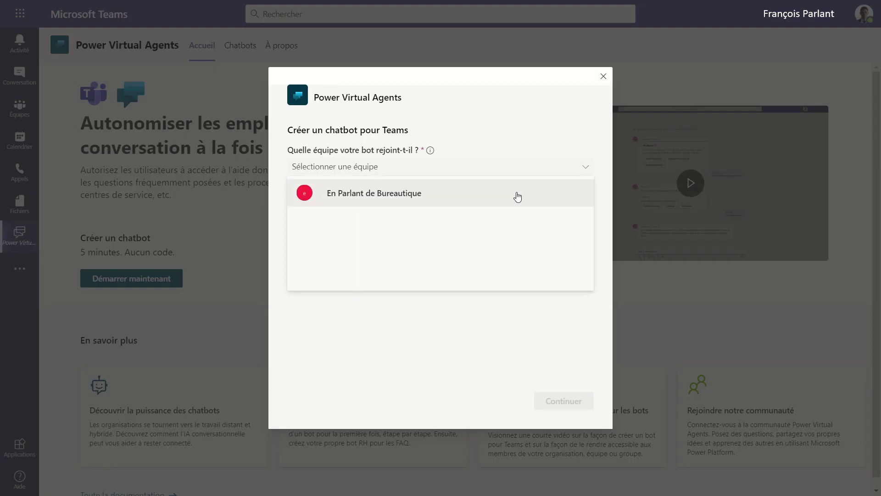
left_click(421, 202)
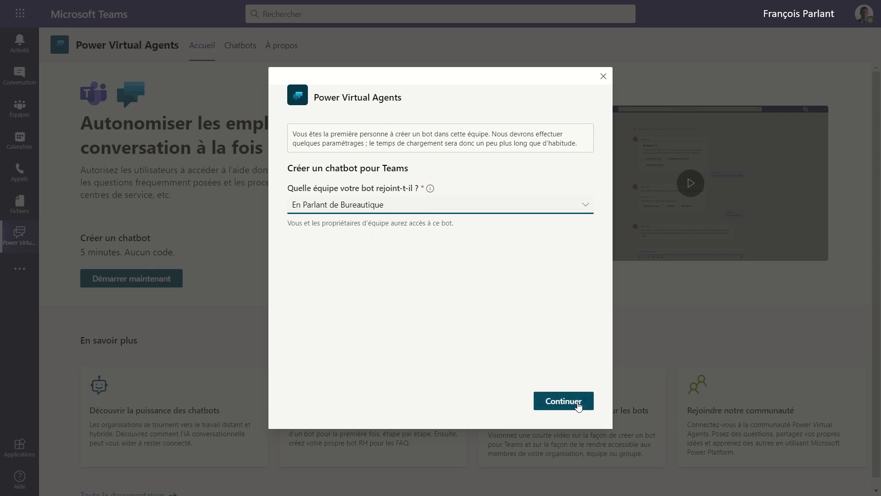
left_click(578, 406)
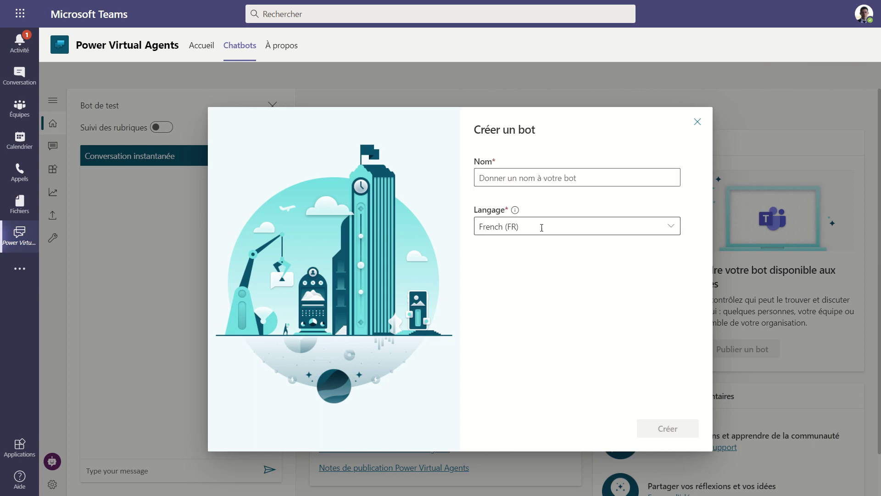
left_click(515, 209)
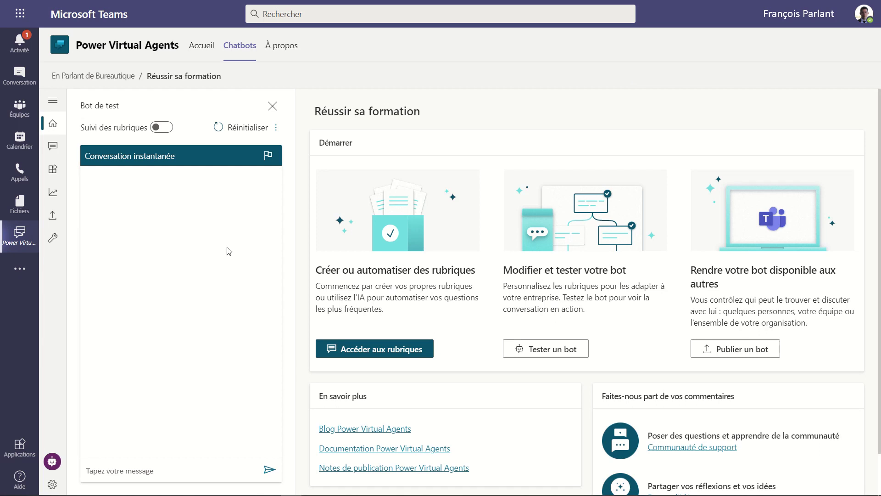
Step: Expand the chatbot's navigation labels and review its user and system topics in Rubriques
left_click(58, 108)
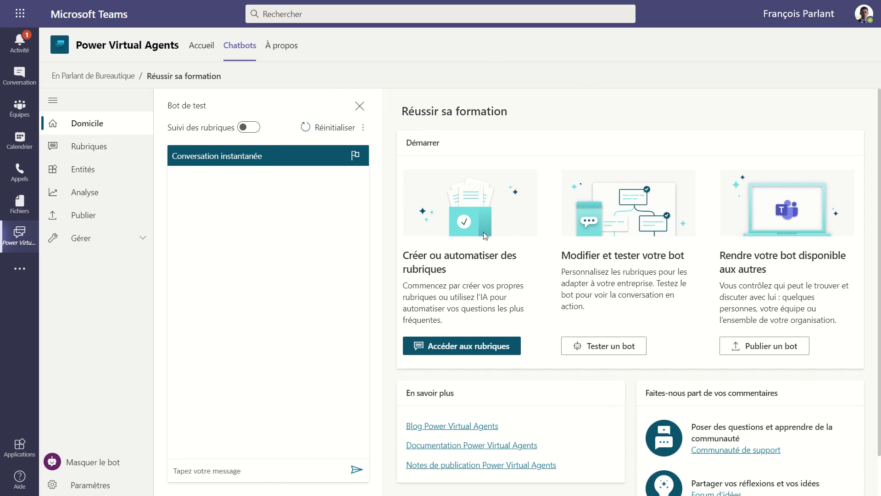
left_click(85, 148)
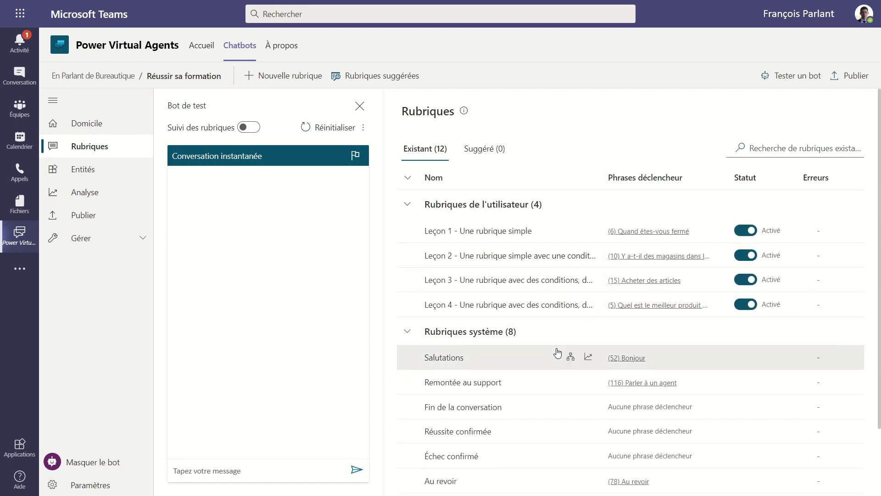
scroll(523, 363, "down", 3)
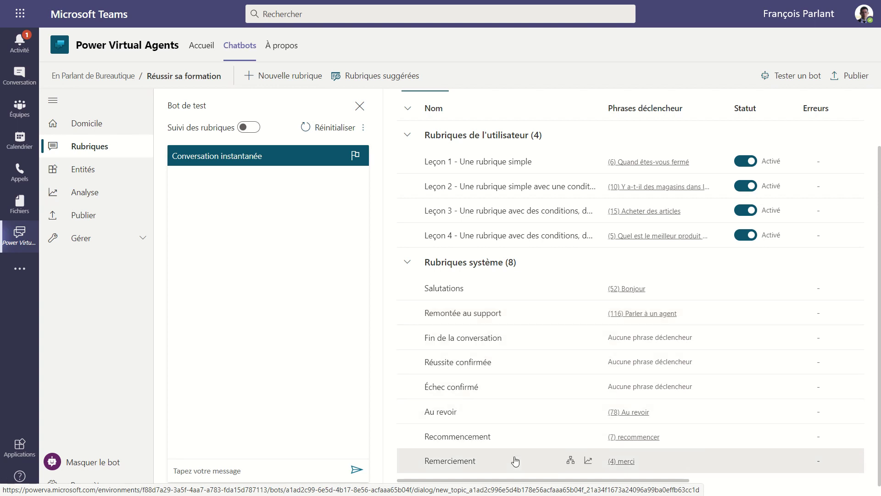
scroll(530, 340, "up", 3)
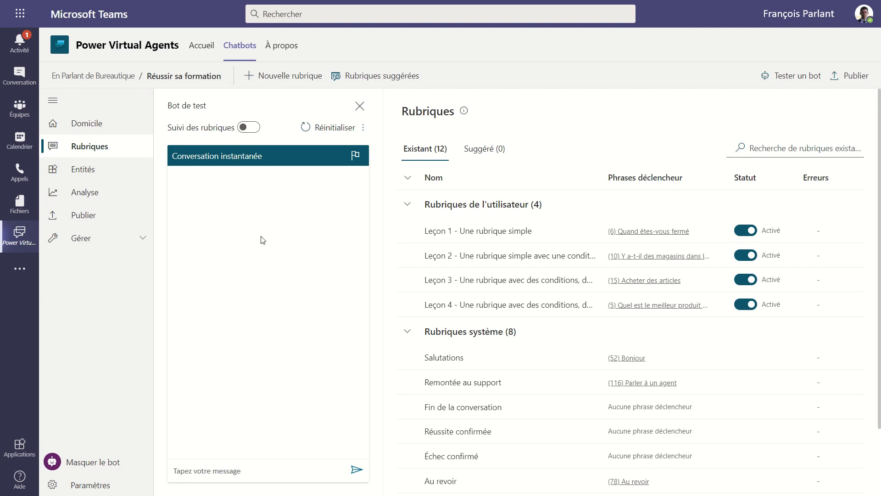
Step: Review the chatbot's predefined entities, examining the details of Couleur and Code postal
left_click(92, 176)
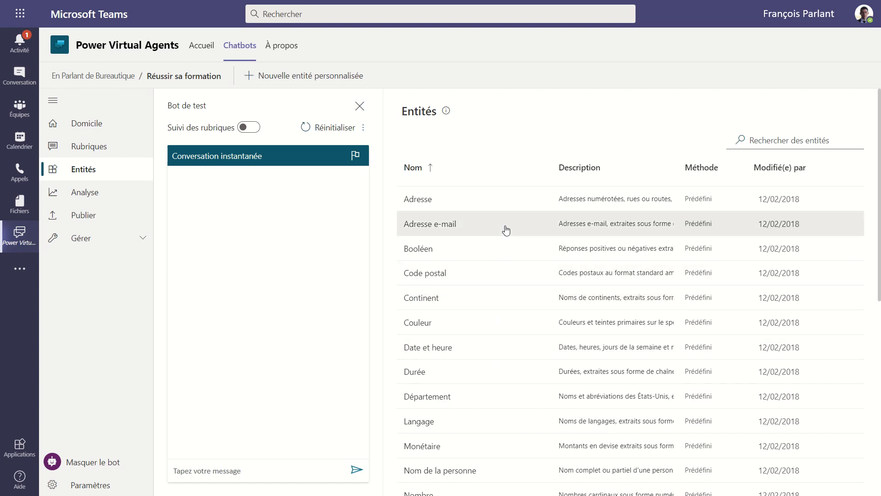
left_click(482, 326)
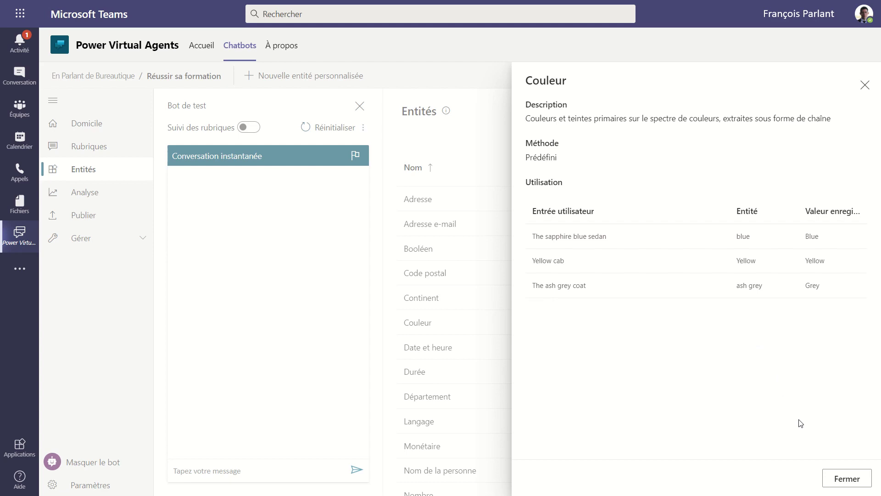
left_click(848, 480)
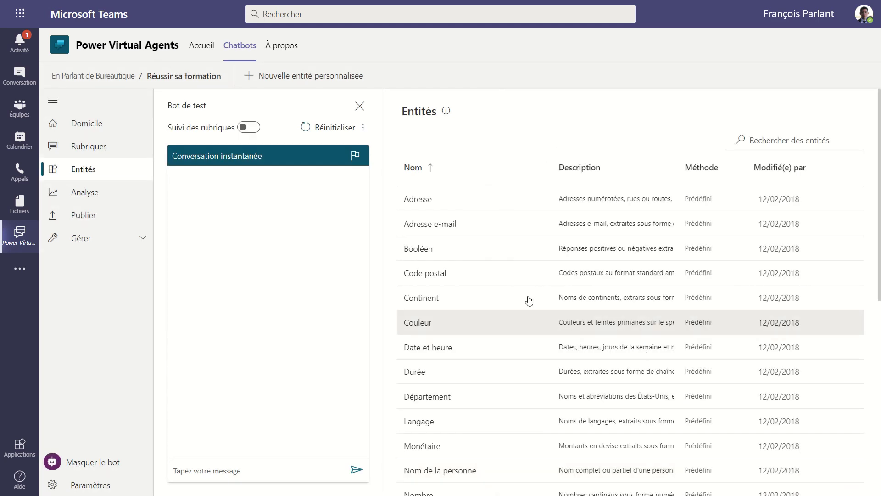
left_click(461, 277)
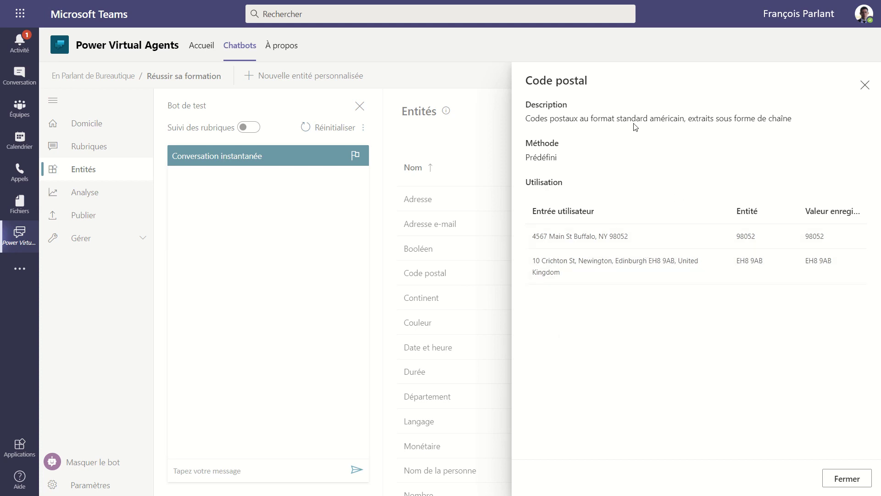
left_click(864, 85)
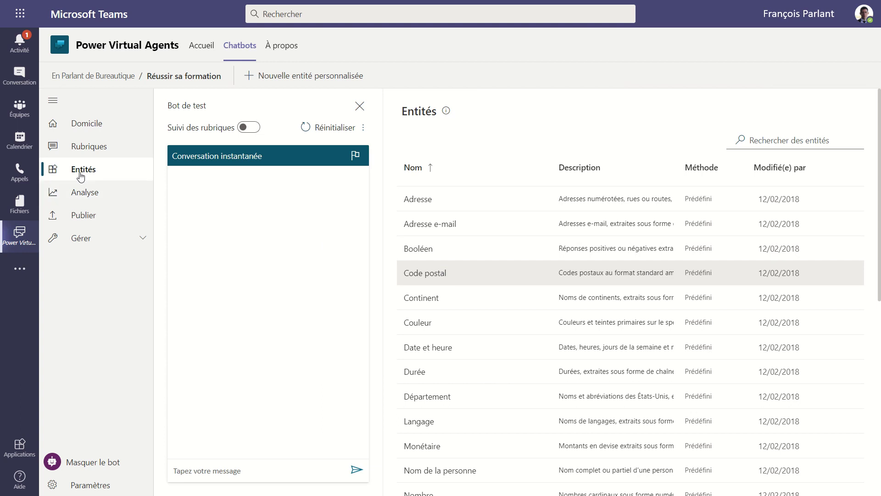
Step: Examine the chatbot's analytics, viewing the Résumé and Satisfaction client reports
left_click(85, 192)
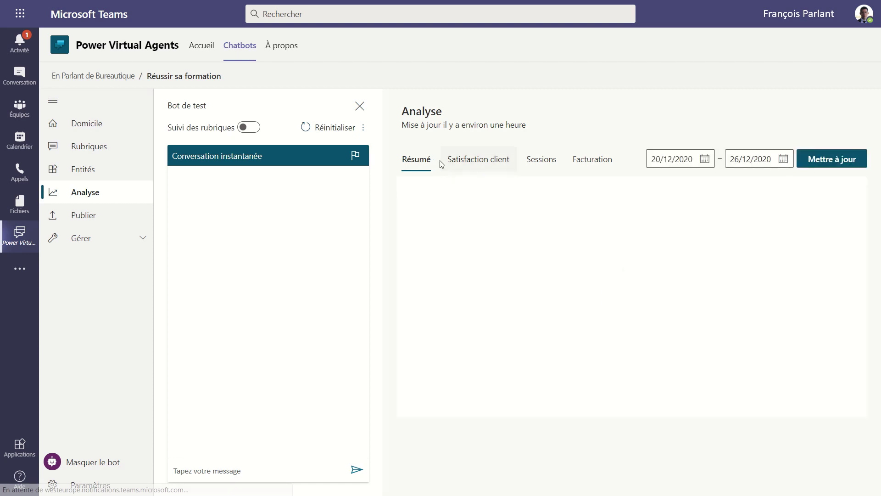
left_click(419, 166)
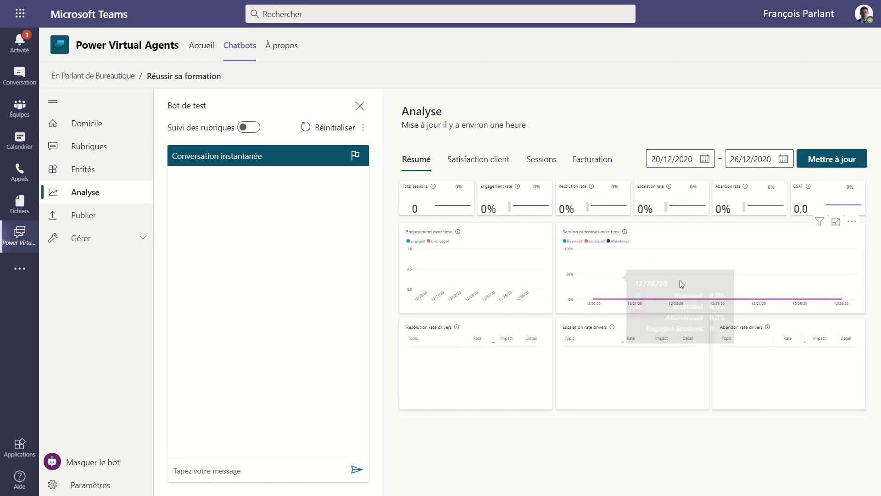
left_click(490, 164)
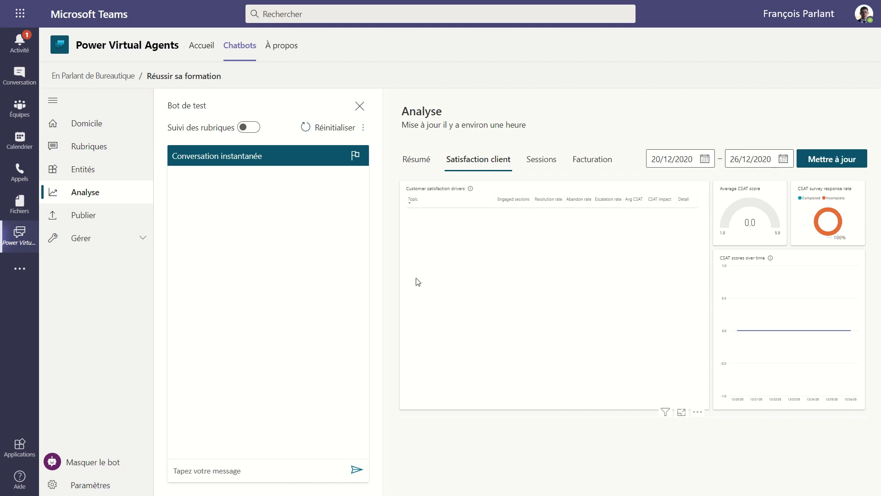
Step: View the chatbot's publishing options and its name and icon details in the management settings
left_click(84, 216)
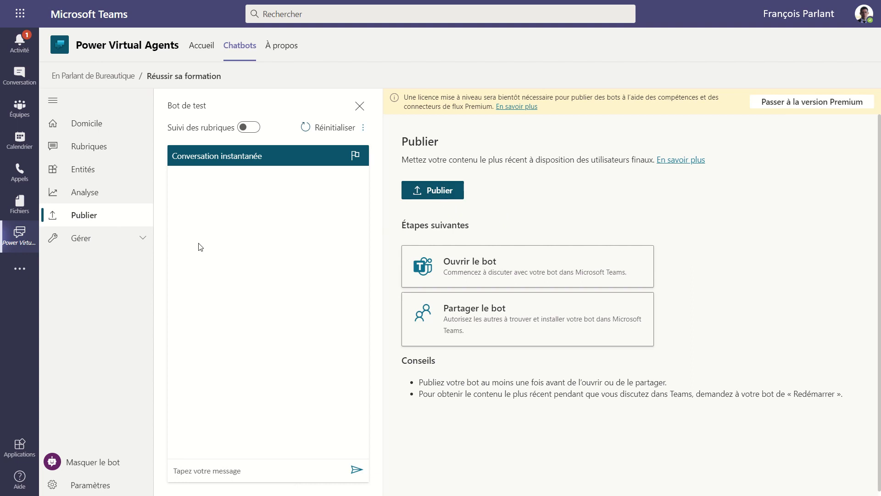
left_click(84, 242)
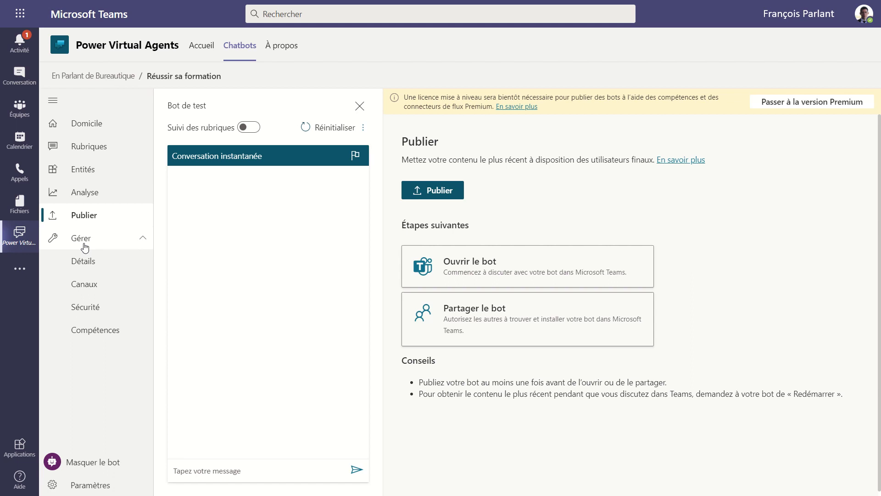
left_click(90, 261)
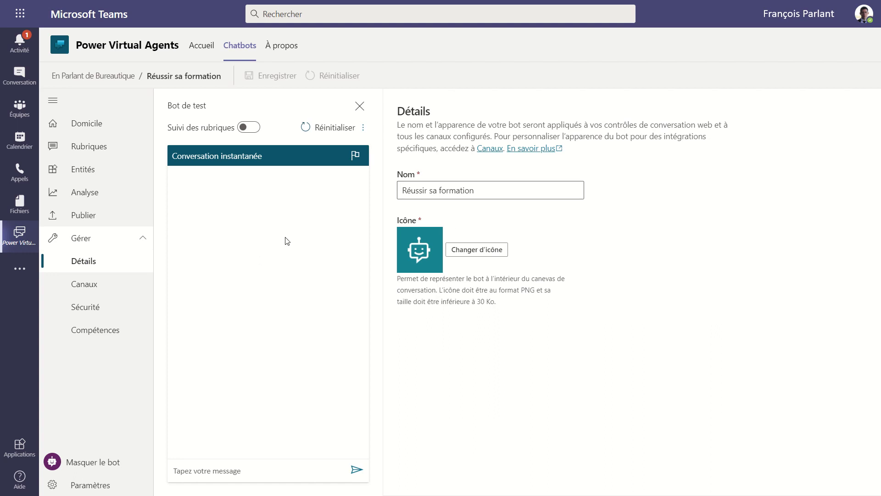
Step: Browse the Canaux list to examine the channels where the chatbot can be deployed
left_click(82, 287)
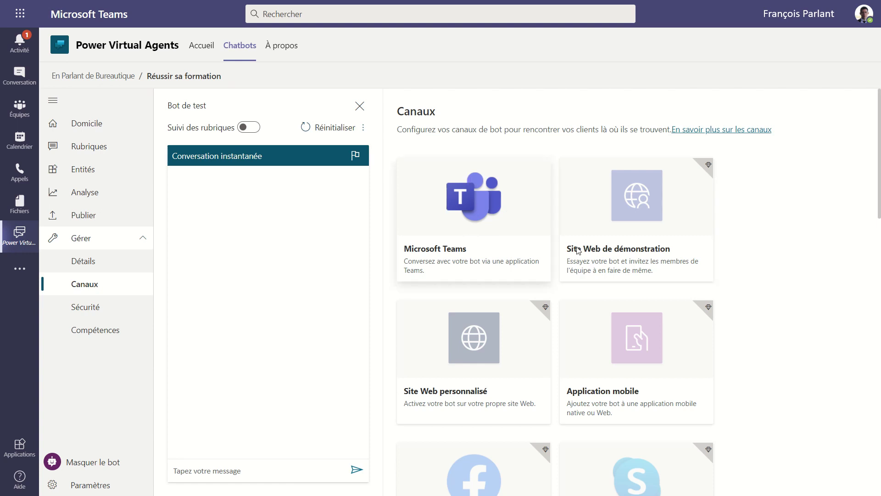
scroll(772, 278, "down", 5)
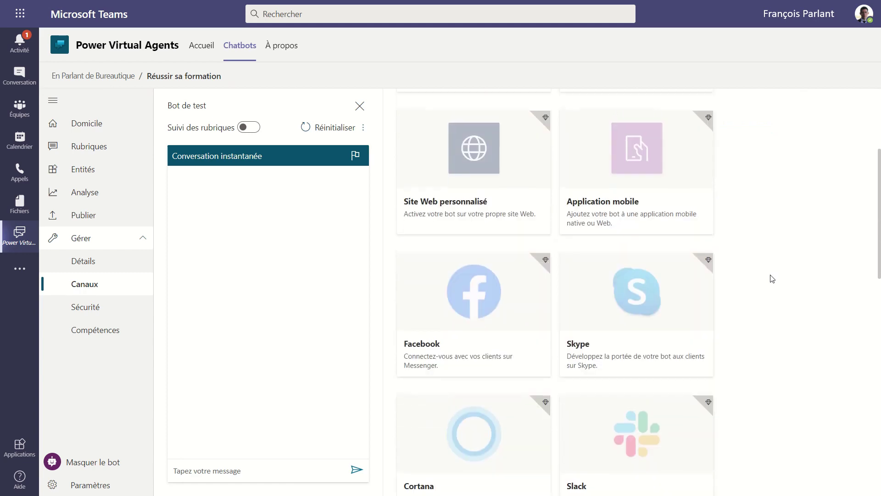
scroll(772, 279, "down", 6)
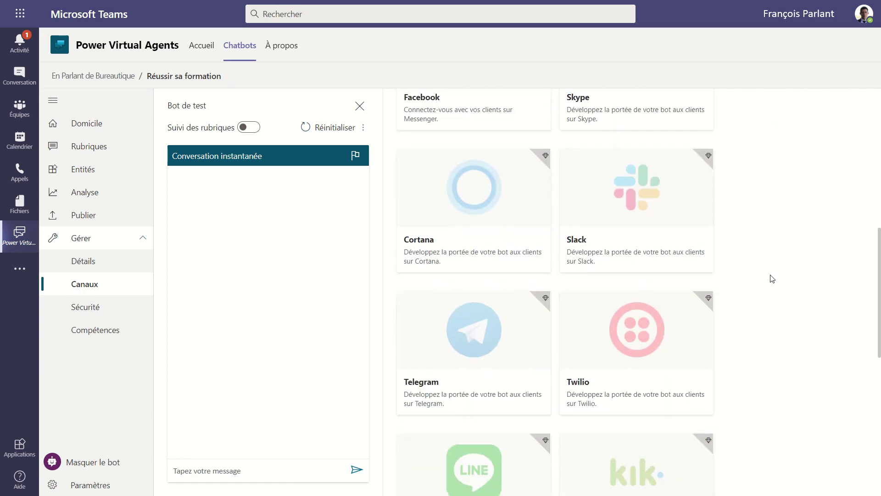
scroll(773, 279, "down", 3)
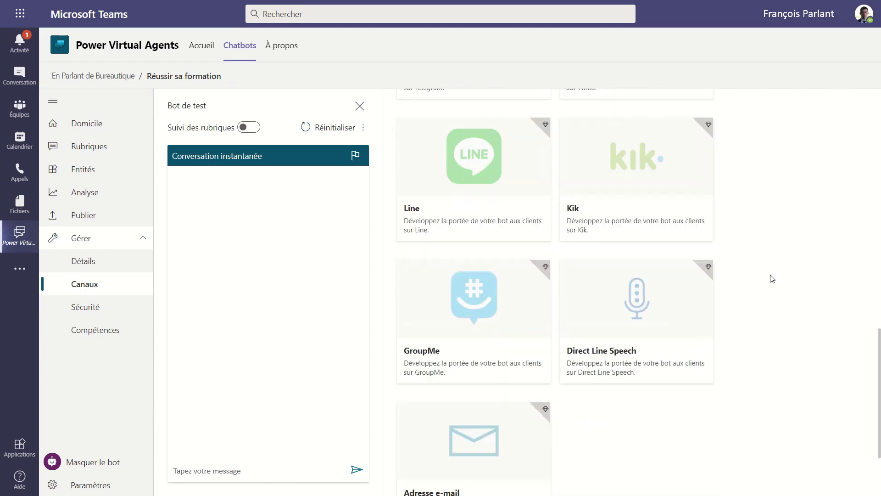
scroll(773, 279, "up", 7)
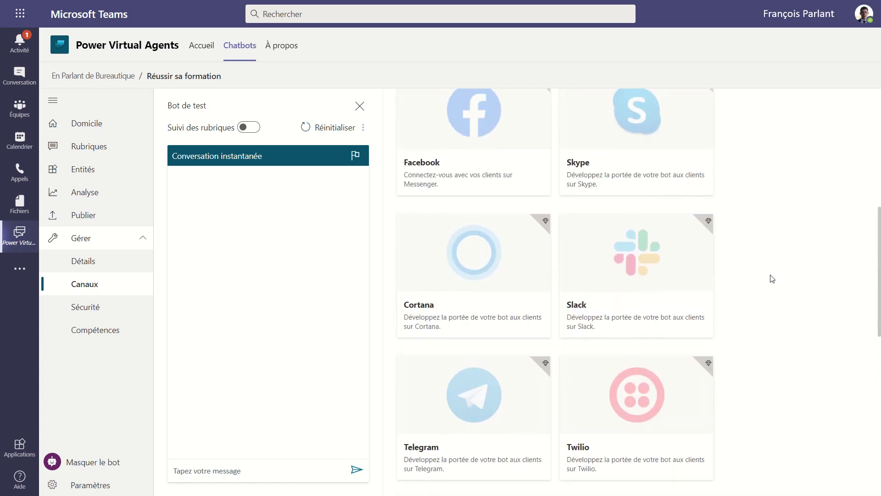
Step: View the chatbot's Sécurité options and its Compétences management page
scroll(774, 259, "up", 5)
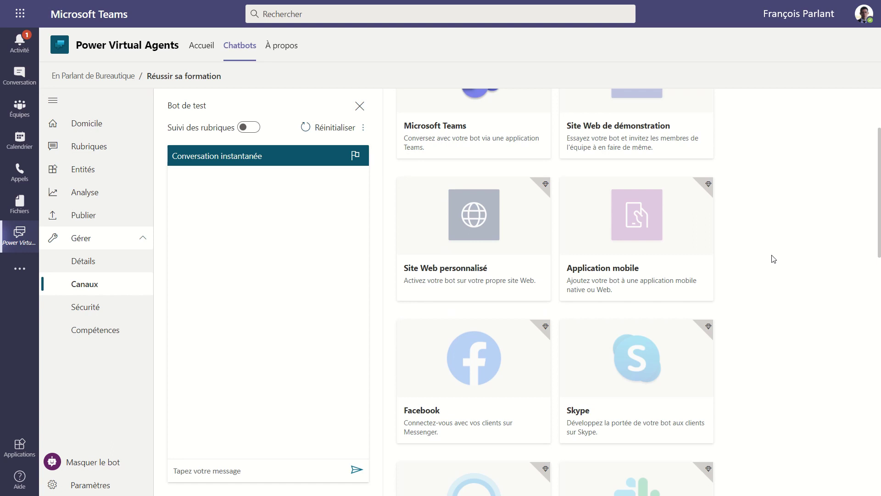
left_click(84, 312)
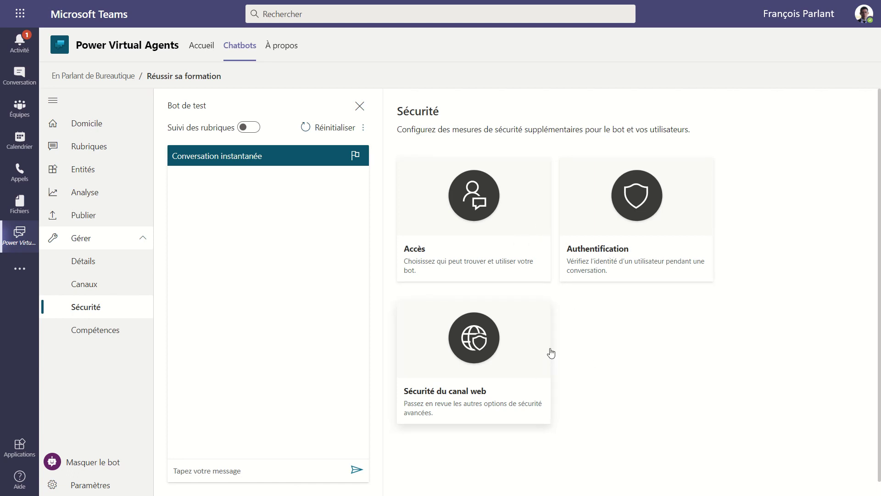
left_click(93, 330)
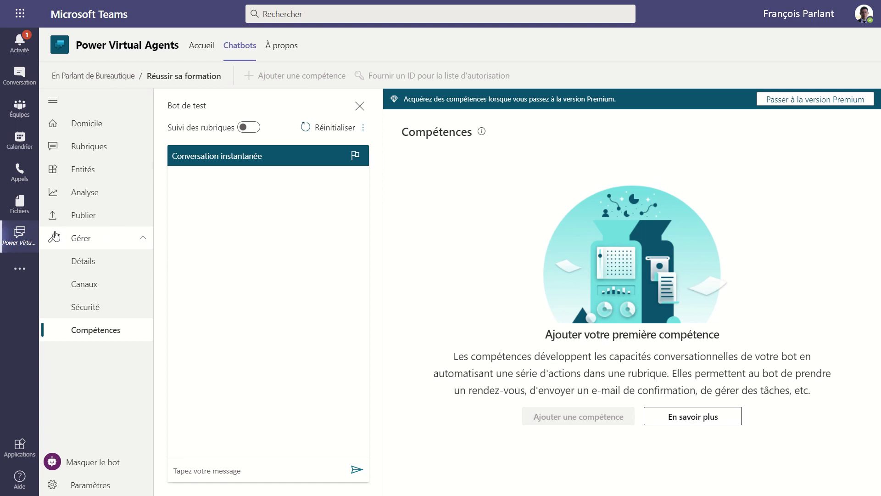
Step: Collapse the Gérer section and the navigation labels, and open the topic "Leçon 1 - Une rubrique simple" with its trigger phrases
left_click(82, 239)
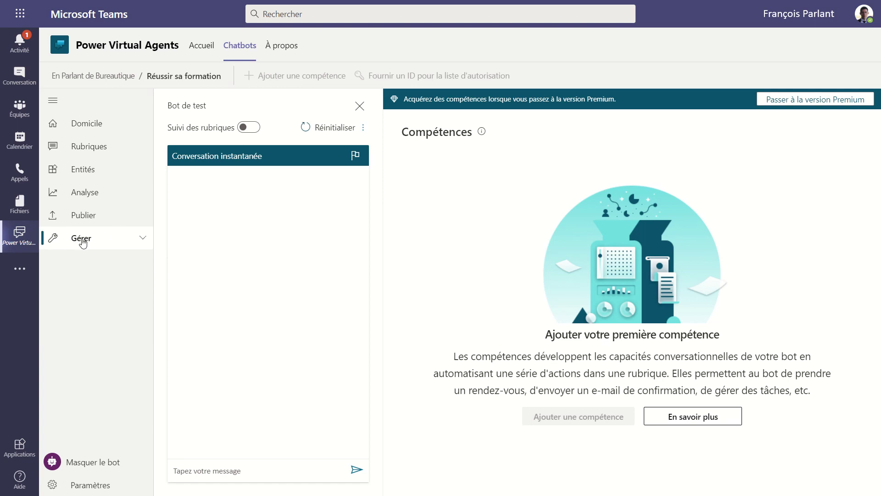
left_click(53, 101)
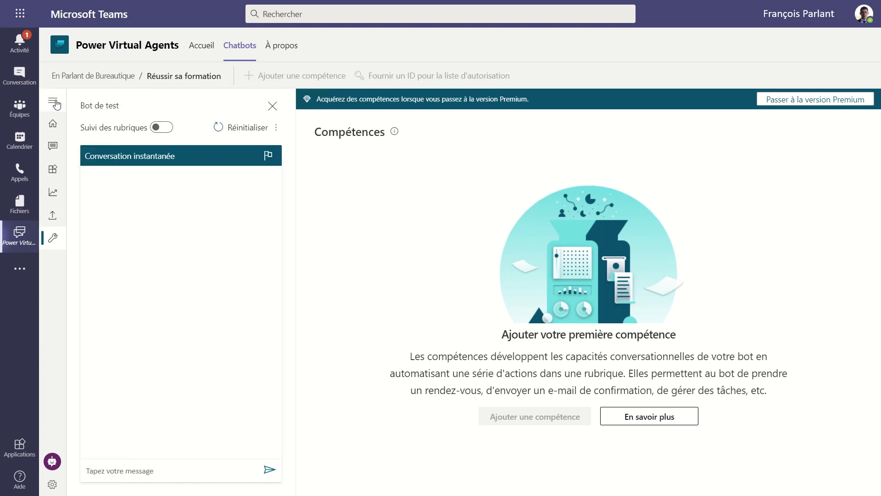
left_click(53, 146)
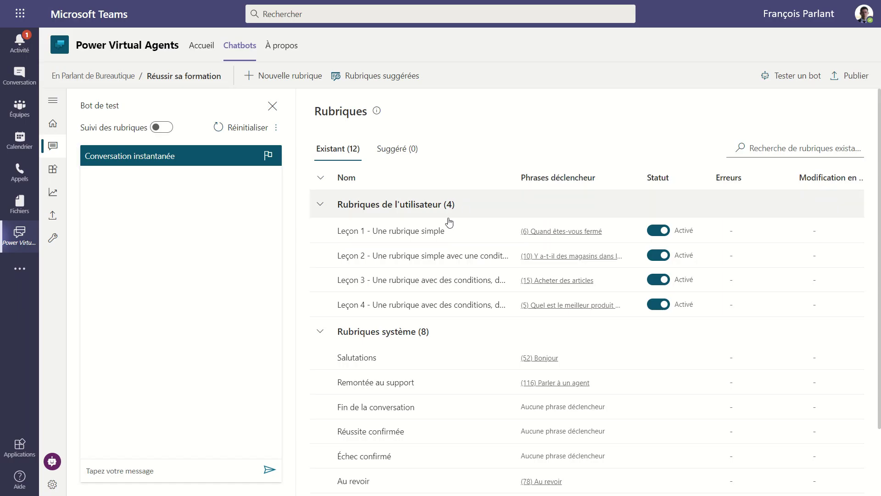
left_click(418, 233)
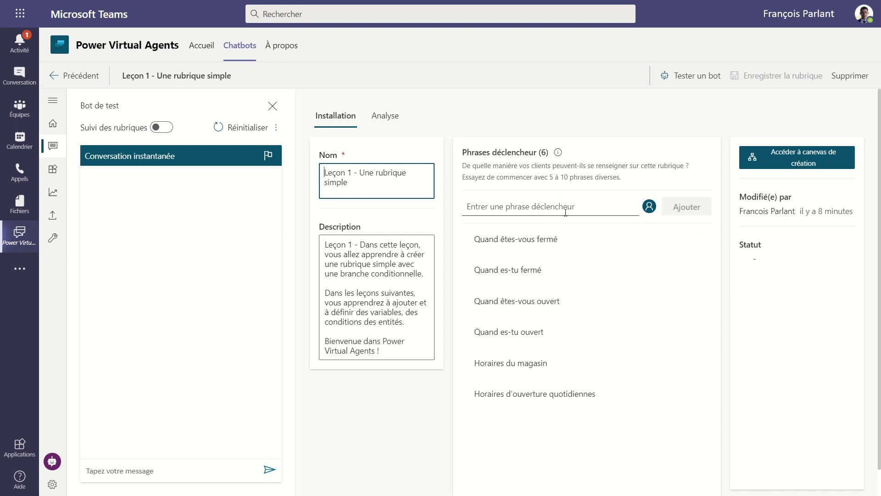
left_click(539, 209)
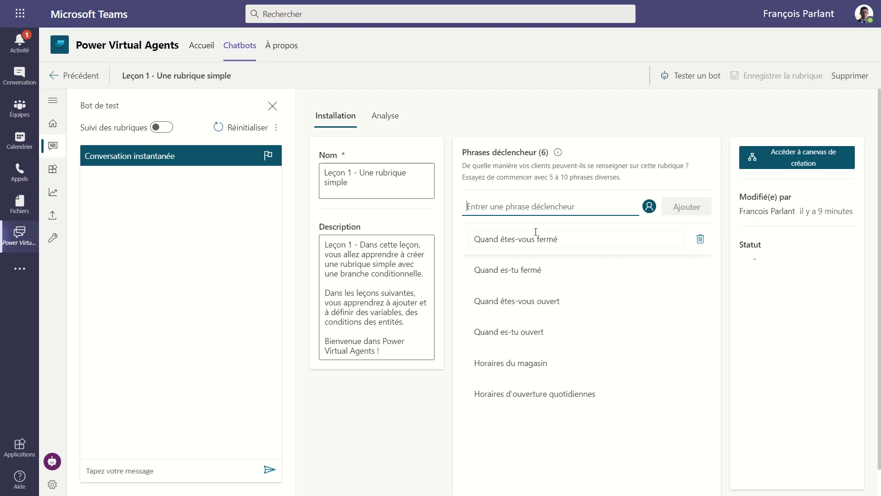
Step: Examine Leçon 1's conversation flow in the authoring canvas, from its trigger phrases to the end node, and recenter the view
left_click(809, 169)
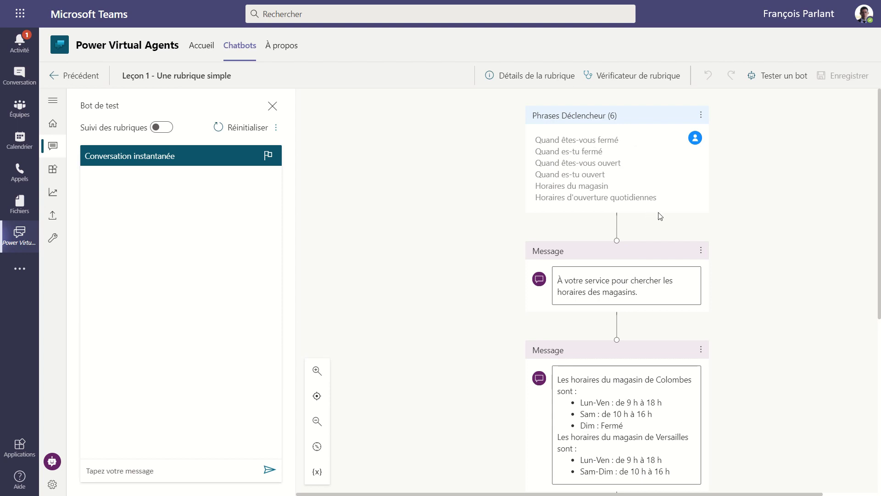
scroll(764, 295, "down", 1)
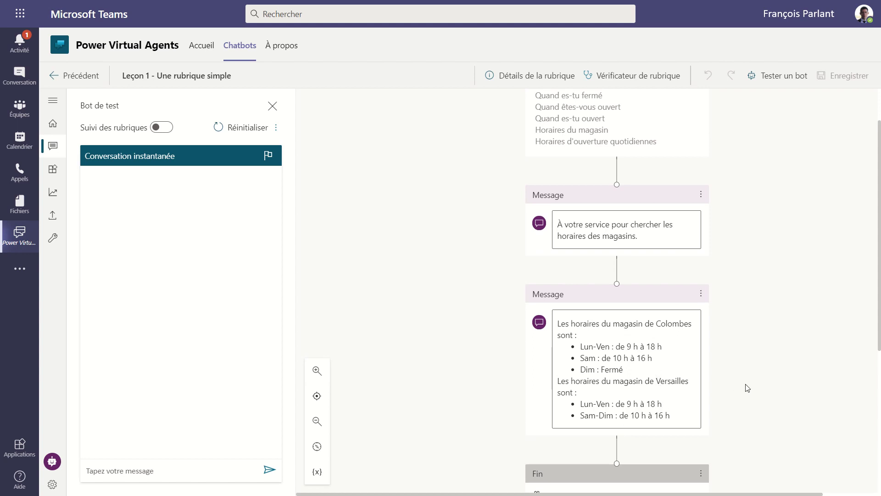
scroll(747, 388, "down", 3)
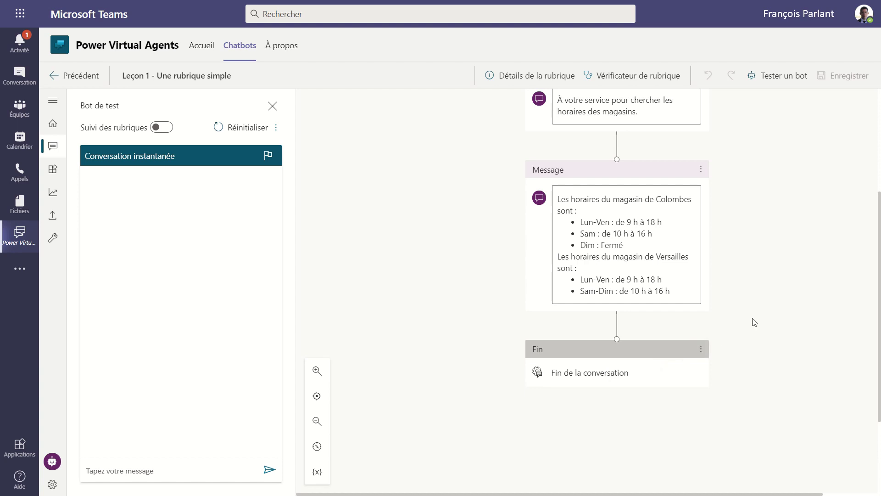
mouse_move(619, 326)
left_click(317, 395)
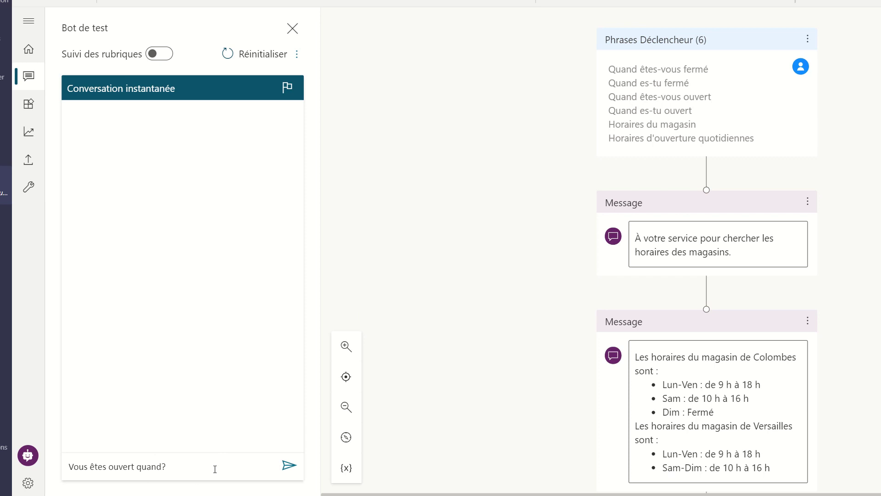
Step: Test the bot with "Vous êtes ouvert quand?", answer Oui to its follow-up question and rate the experience Excellent
key("Return")
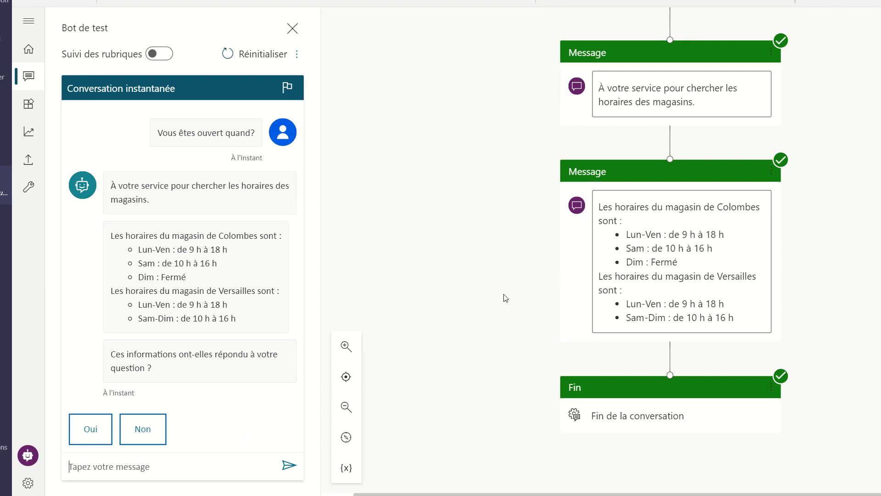
scroll(506, 297, "up", 3)
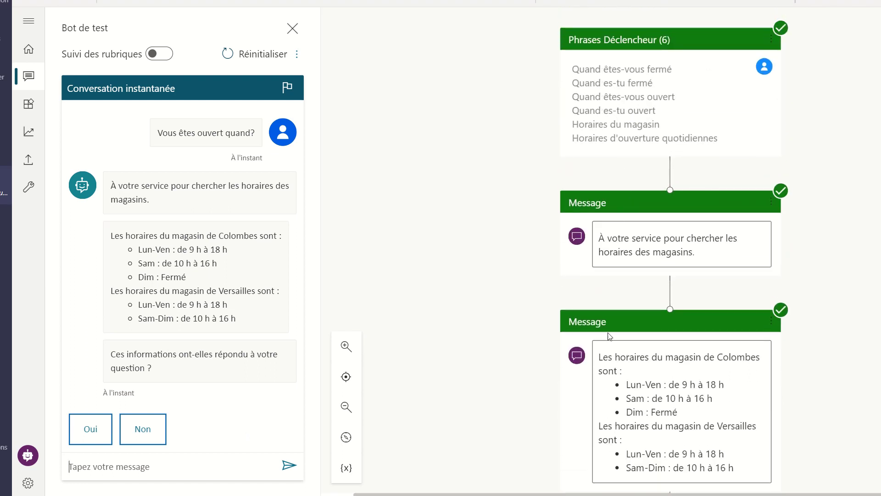
scroll(468, 375, "down", 3)
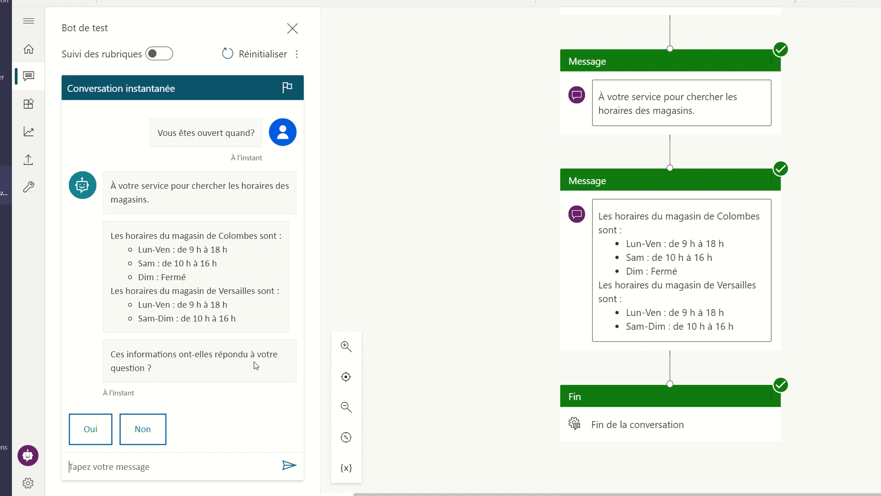
left_click(100, 432)
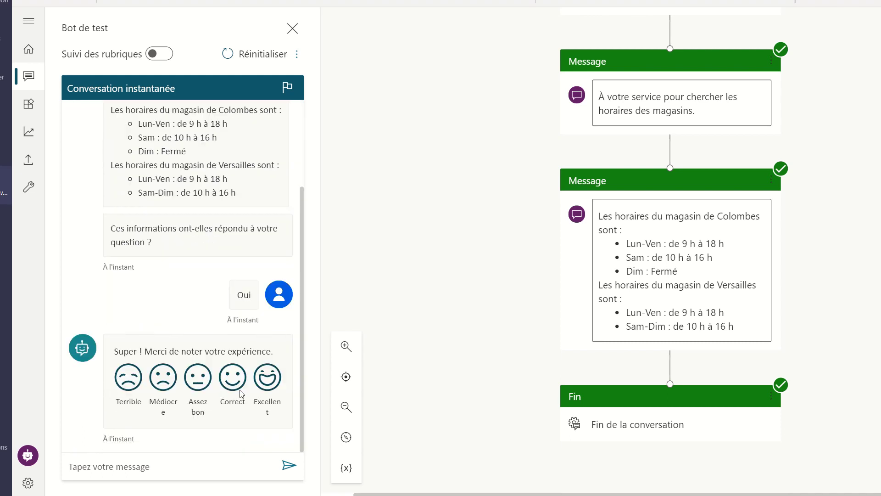
left_click(269, 389)
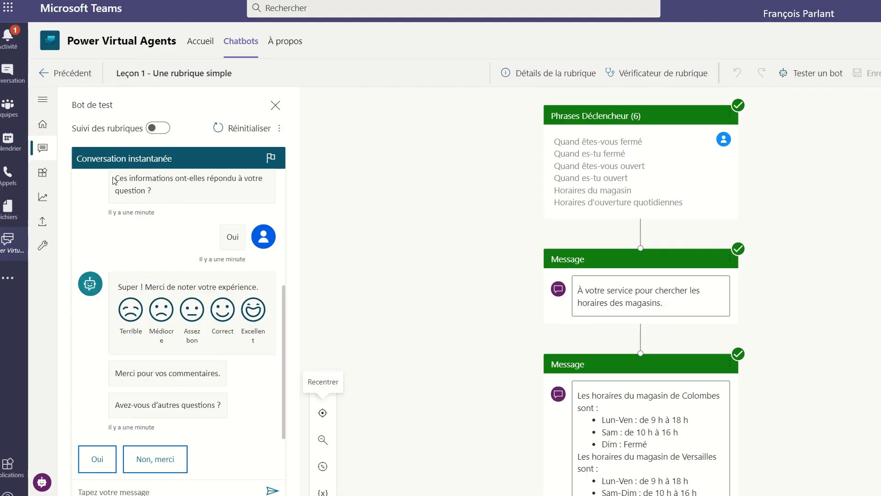
Step: Return to the topics list and restart the test conversation by sending "restart" to the bot
left_click(81, 78)
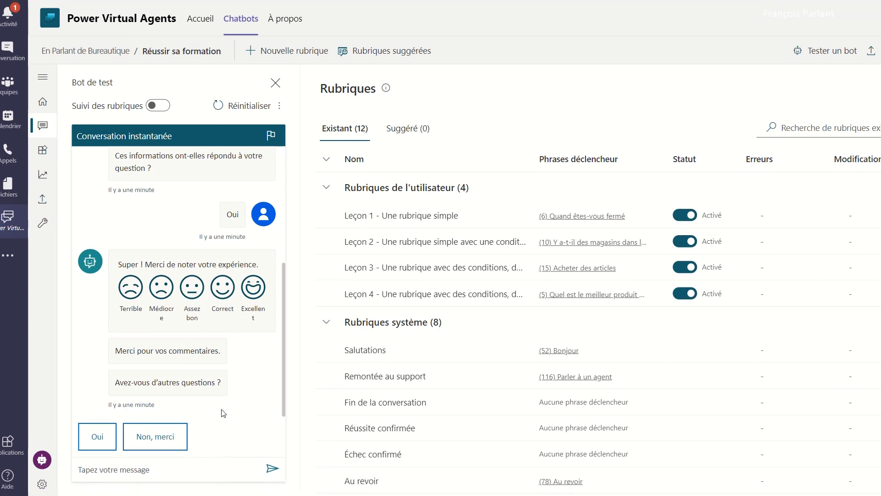
left_click(180, 468)
type("restart")
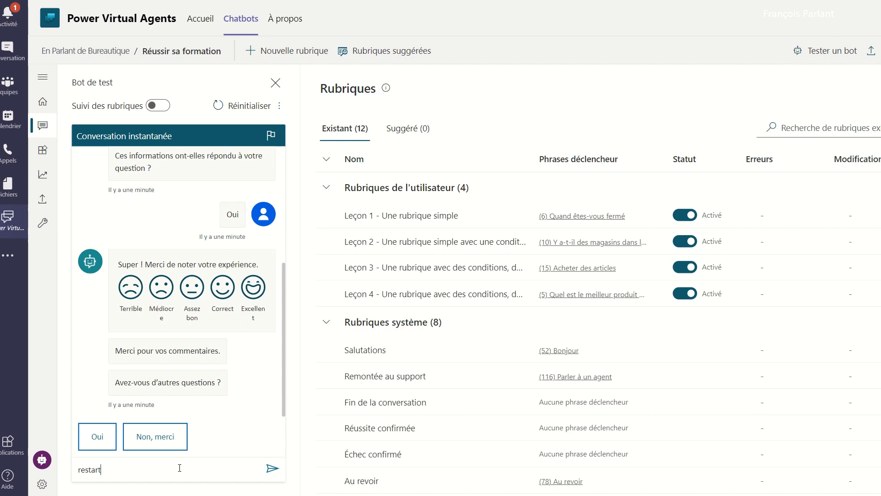
key("Return")
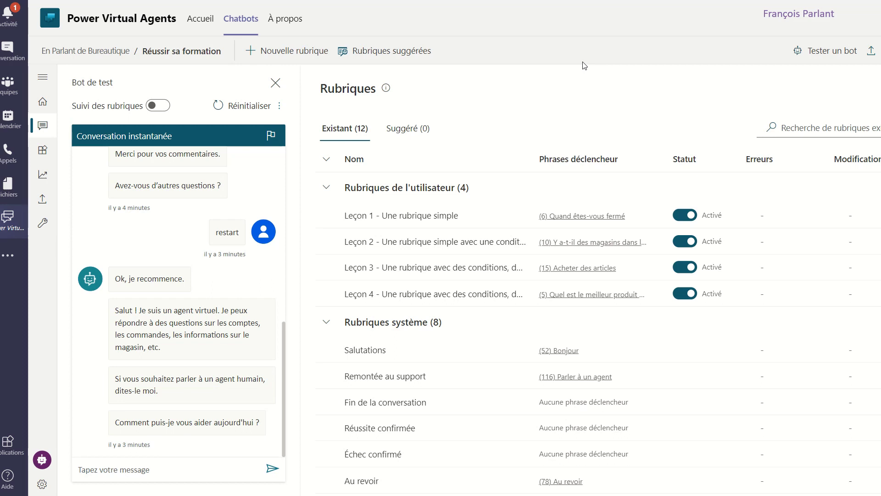
Step: Open the "Leçon 2" topic in the authoring canvas to examine its opening message and location question
left_click(440, 242)
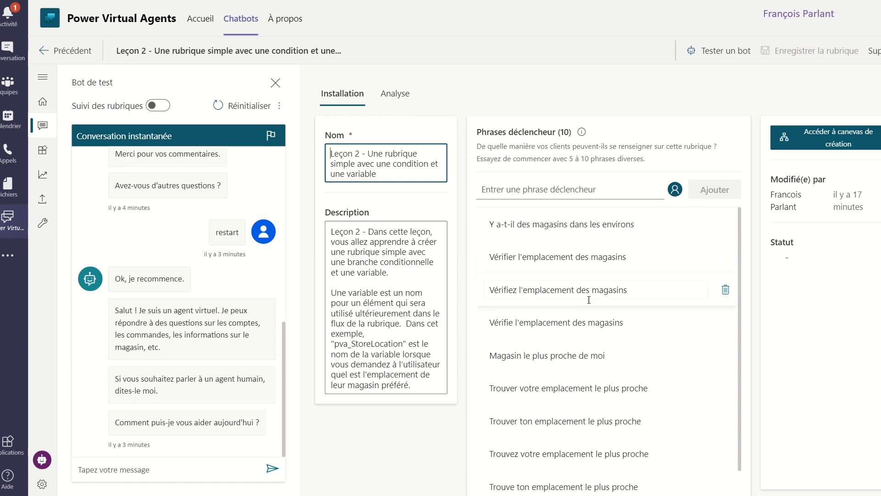
left_click(826, 141)
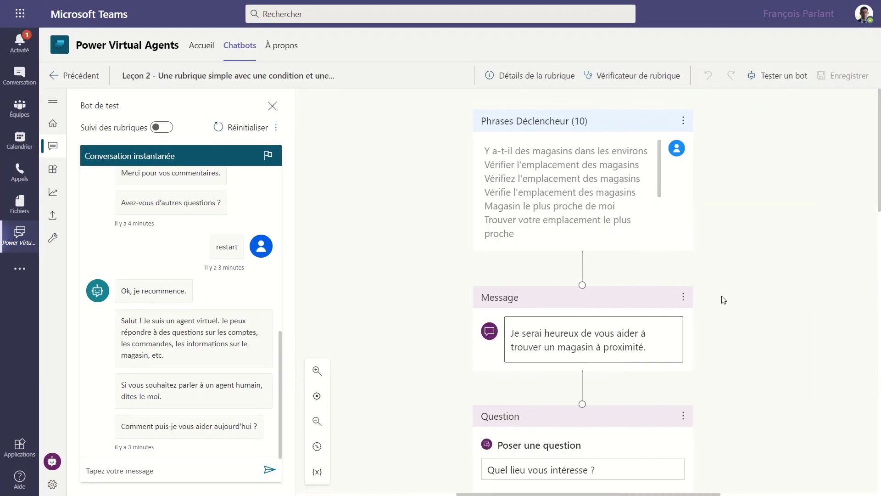
scroll(734, 304, "down", 1)
scroll(734, 304, "down", 4)
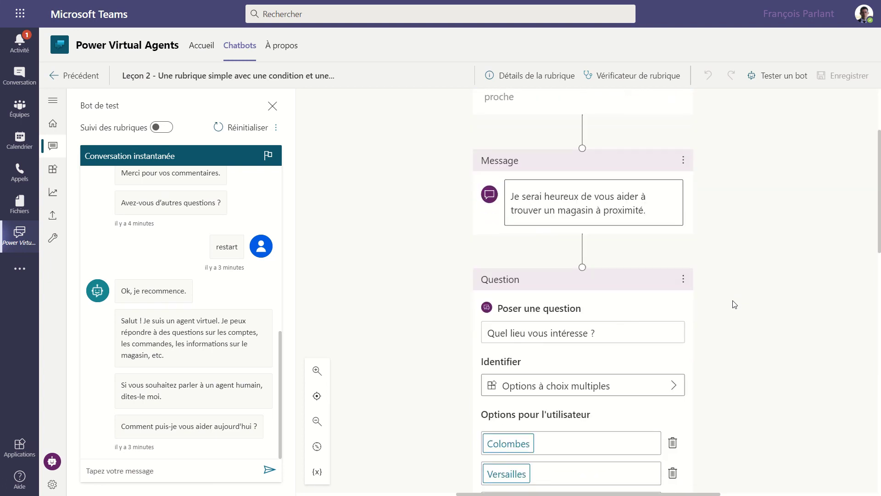
Step: View the node types that can be added between the Message and Question nodes, without adding one
mouse_move(581, 175)
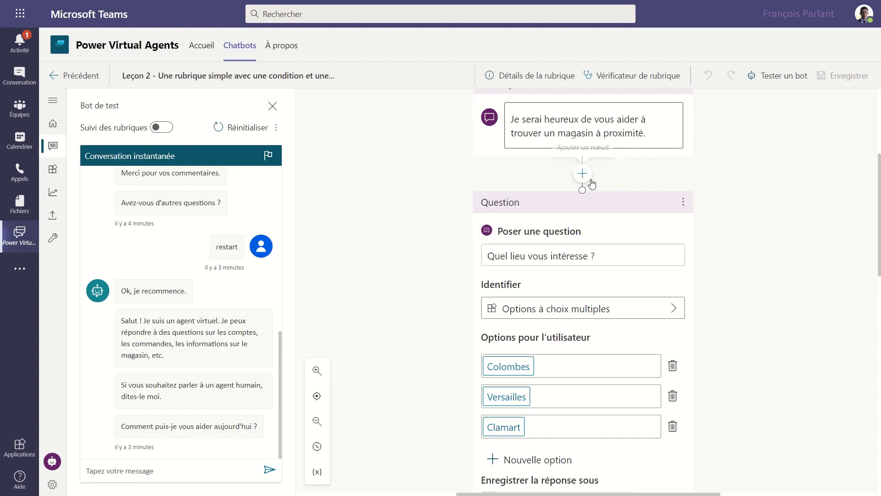
scroll(583, 175, "up", 1)
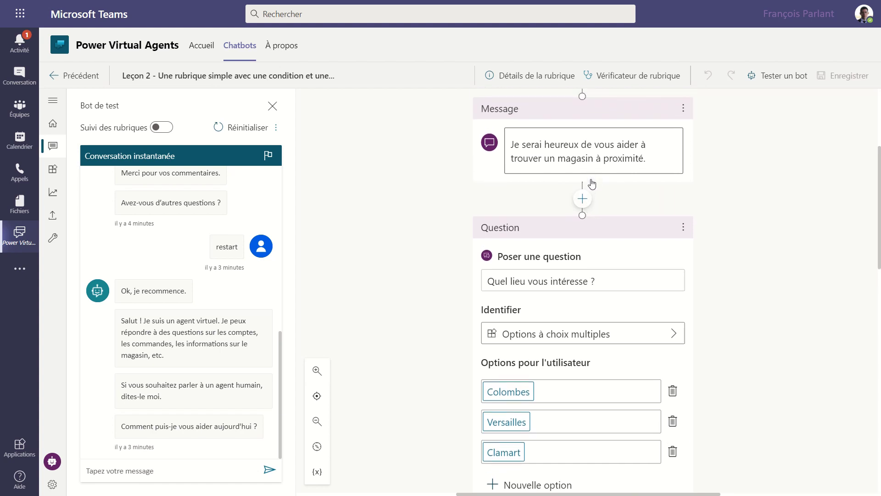
left_click(582, 205)
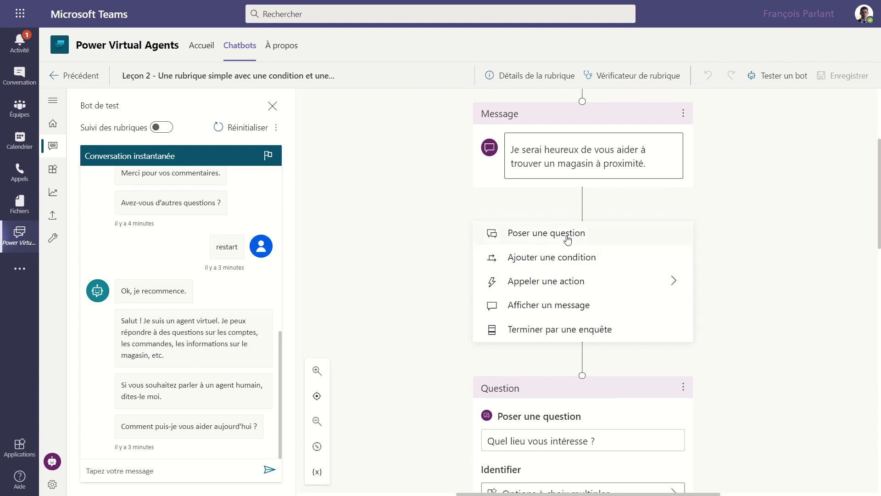
left_click(780, 295)
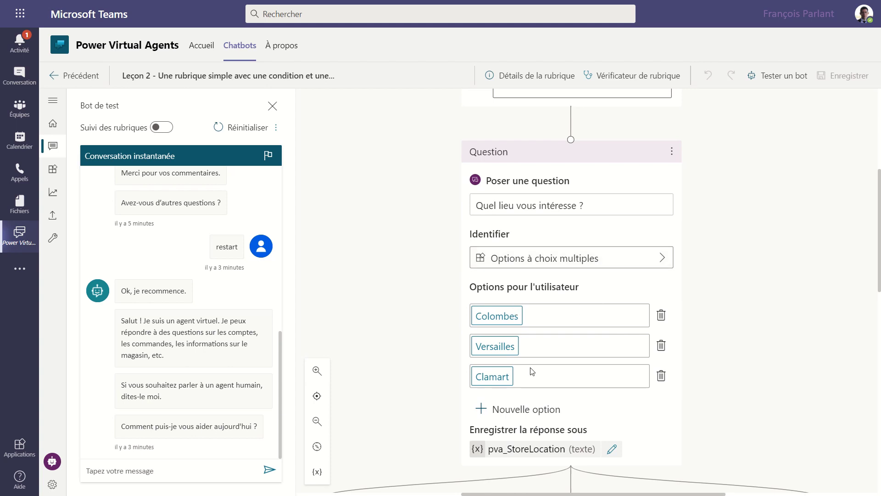
Step: Browse the information types the location question can identify, and close the list without changing the selection
left_click(556, 263)
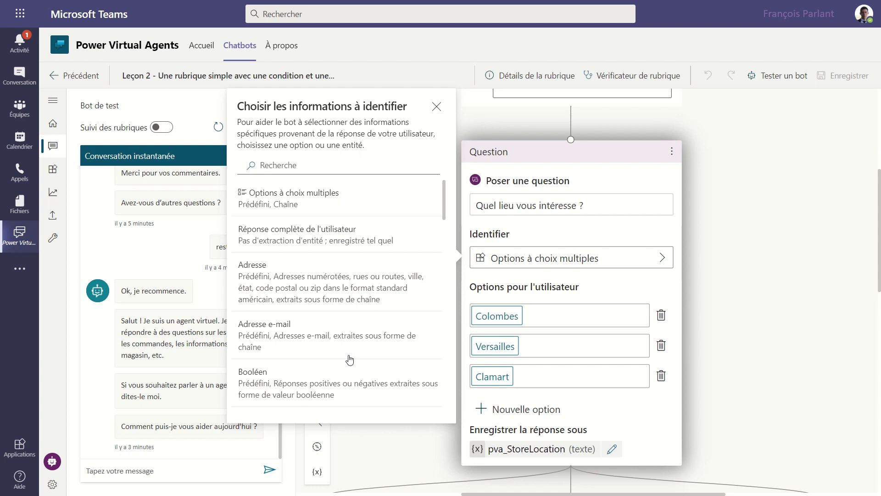
scroll(349, 359, "down", 4)
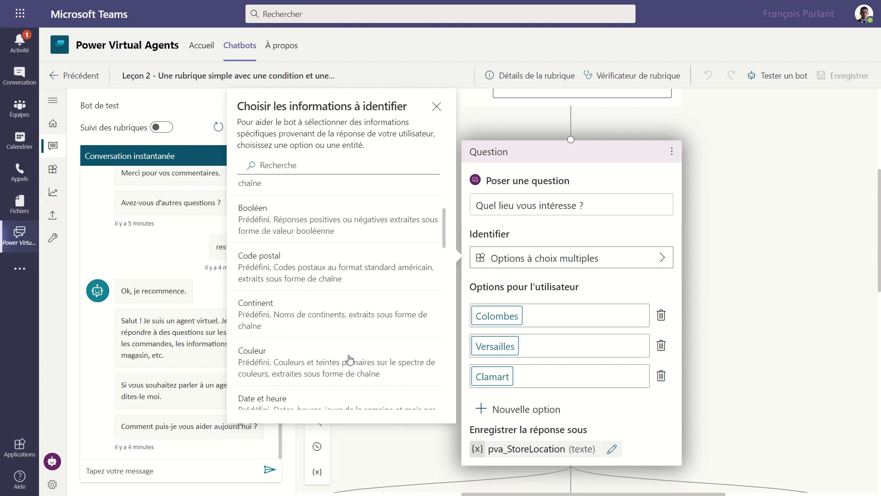
left_click(436, 106)
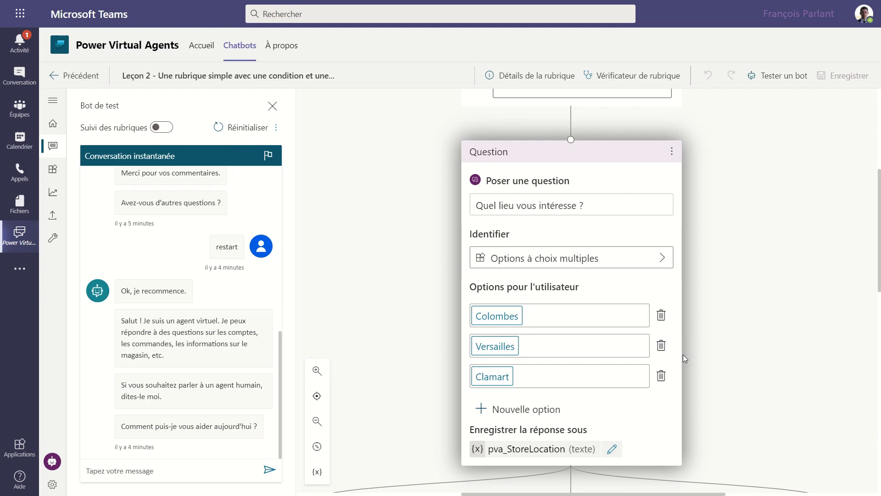
Step: Examine the variable storing the answer and the Colombes, Versailles and Clamart condition branches with their messages
scroll(682, 358, "down", 2)
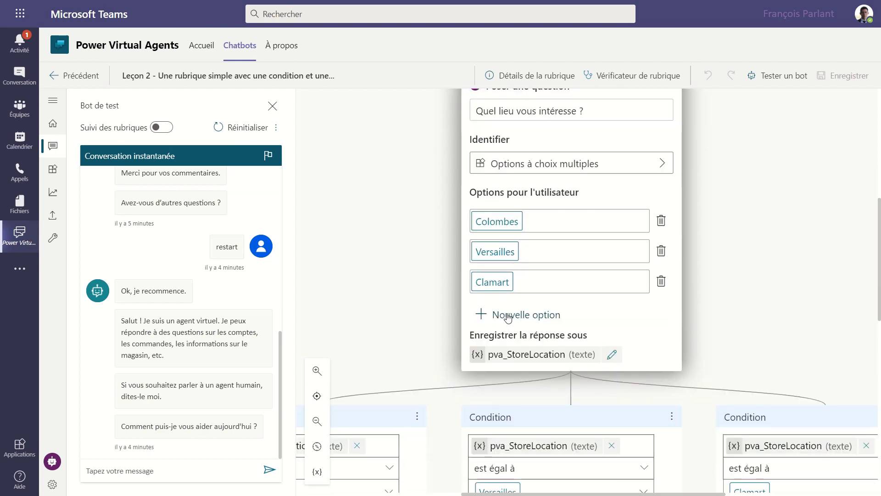
scroll(730, 316, "down", 2)
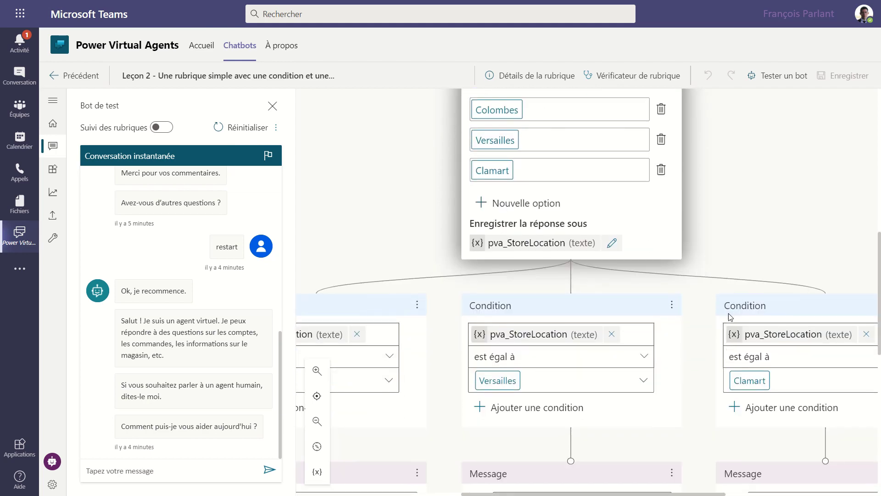
scroll(730, 316, "down", 1)
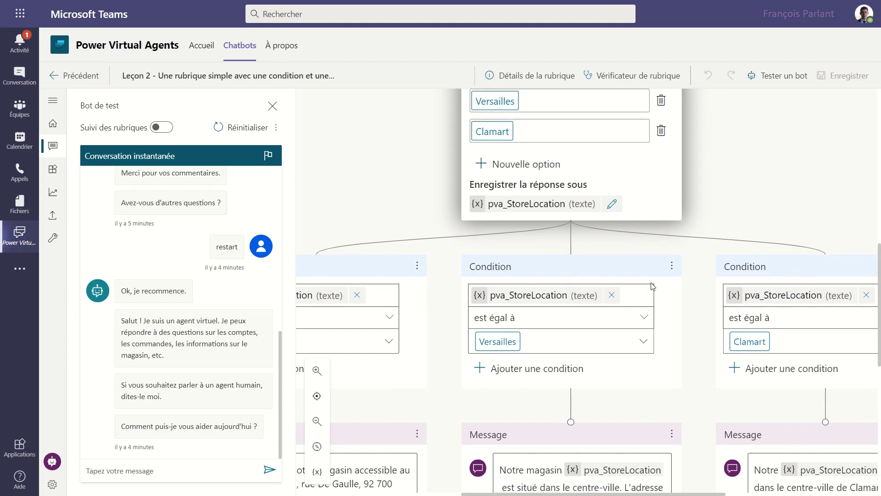
scroll(486, 352, "down", 2)
scroll(487, 353, "left", 4)
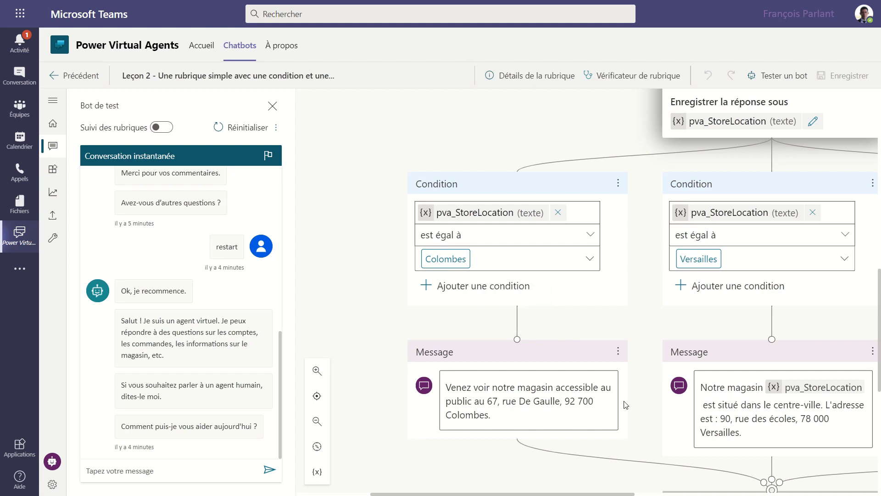
scroll(625, 405, "right", 5)
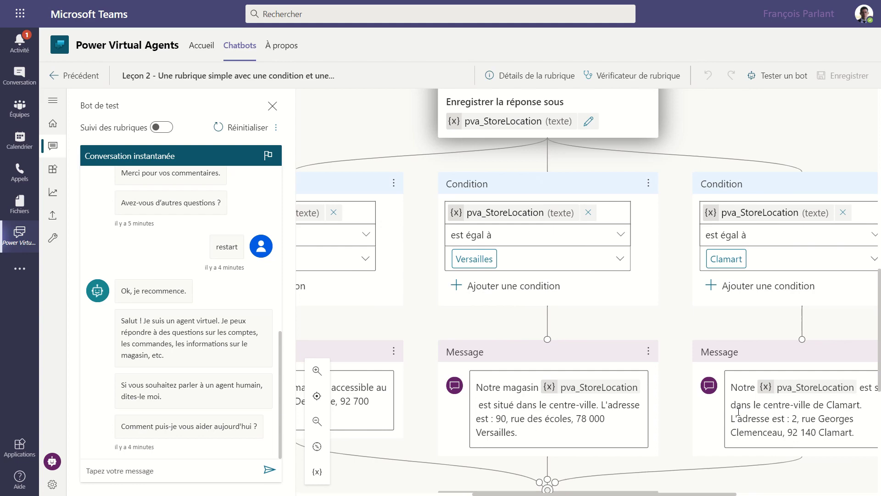
Step: Test the bot by asking "quel est le magasin le plus proche de chez moi ?" and choosing Versailles as the location
scroll(665, 429, "down", 2)
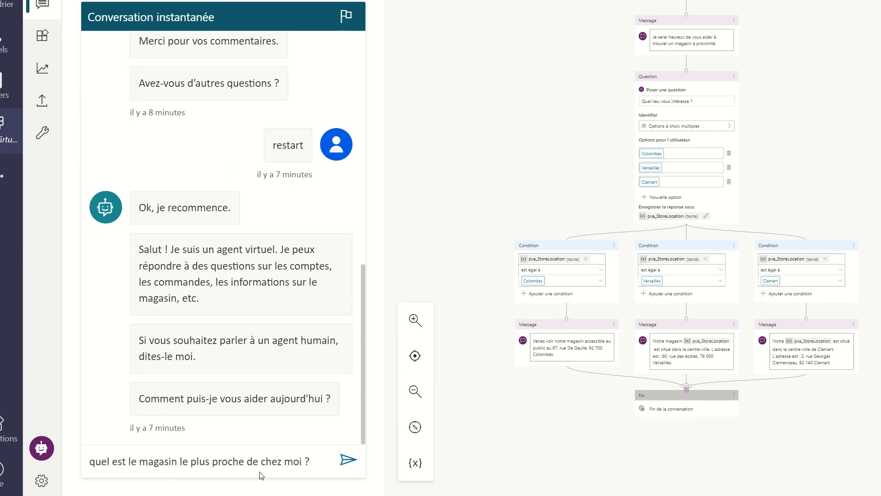
left_click(348, 460)
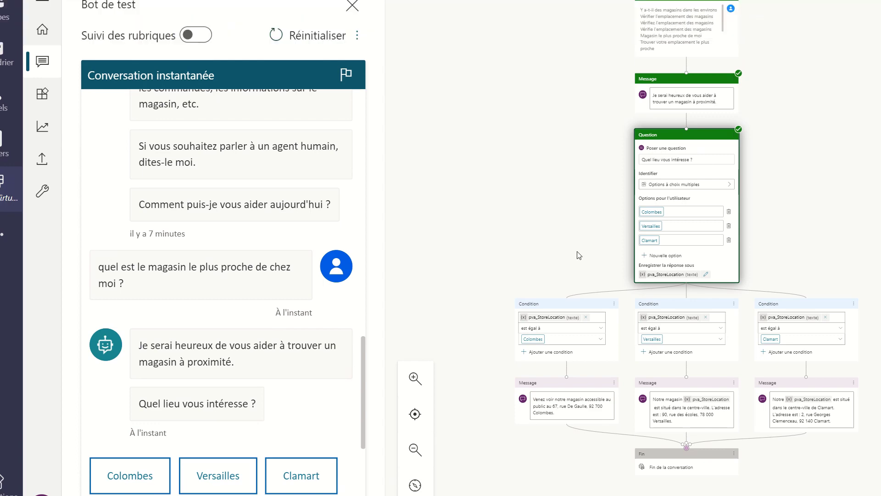
scroll(579, 254, "down", 1)
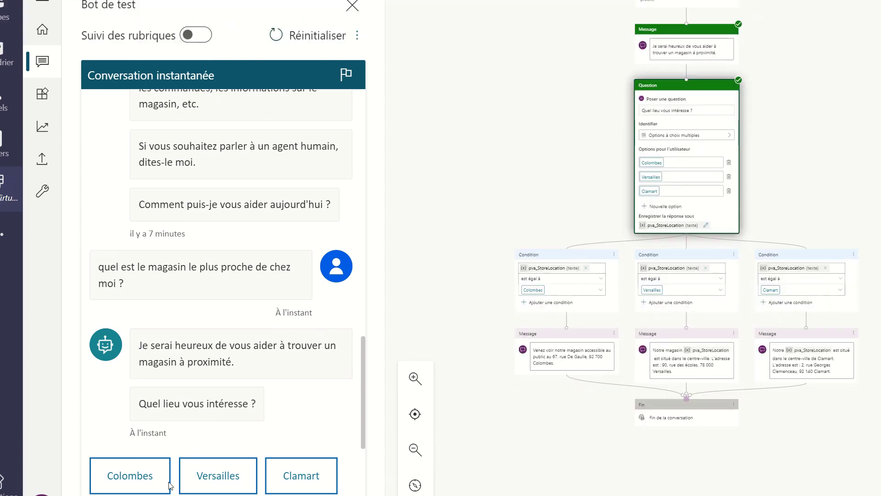
left_click(213, 475)
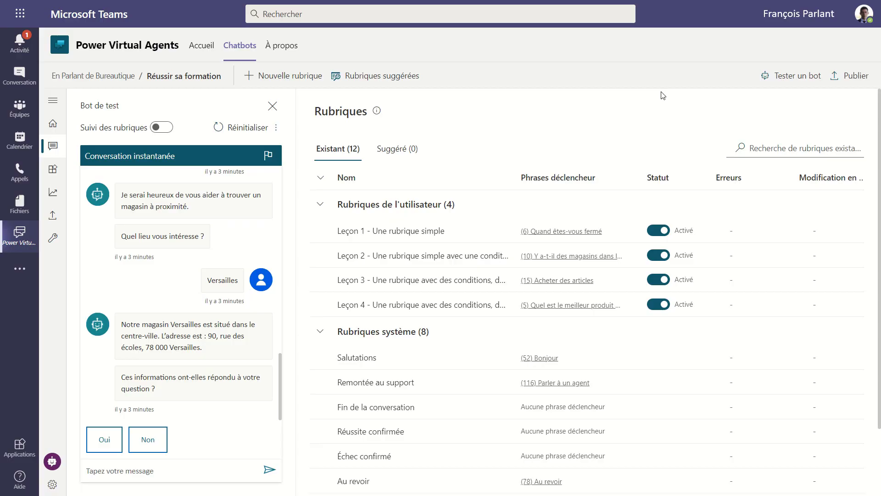
Step: Create a topic named "Révisions" with the trigger phrases "Comment réussir mes révisions" and "Comment bien réviser?"
left_click(278, 78)
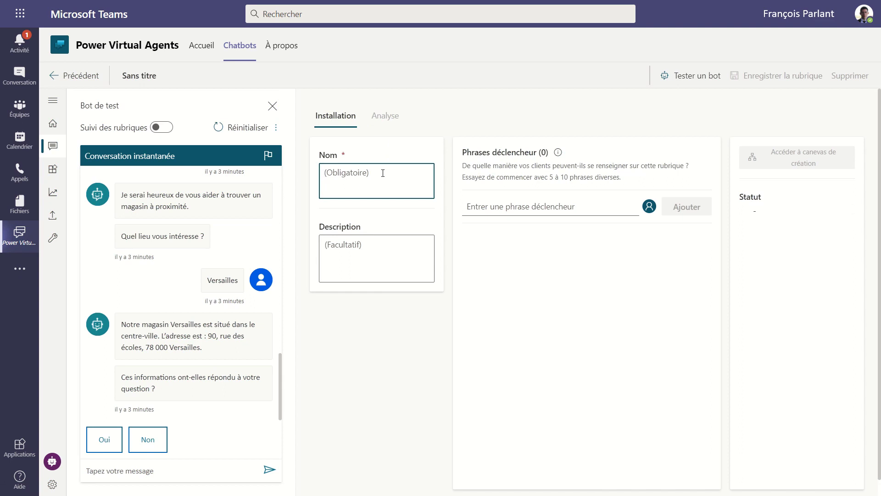
type("Révisions")
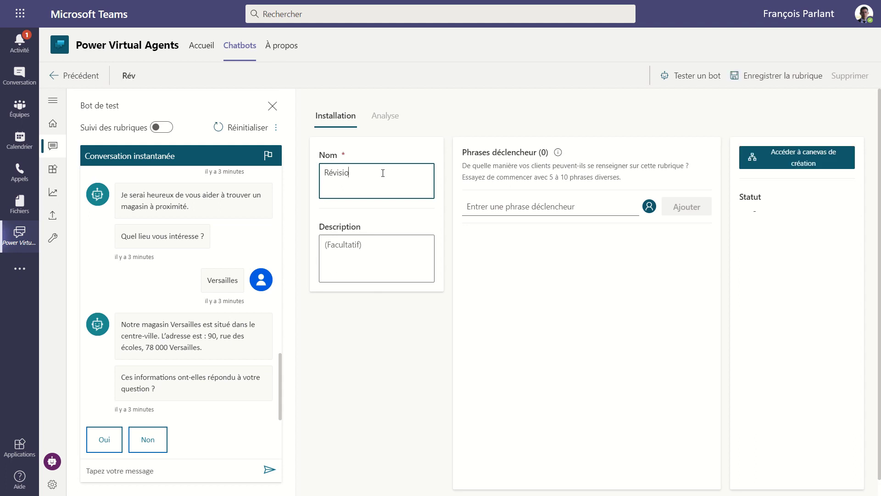
left_click(566, 208)
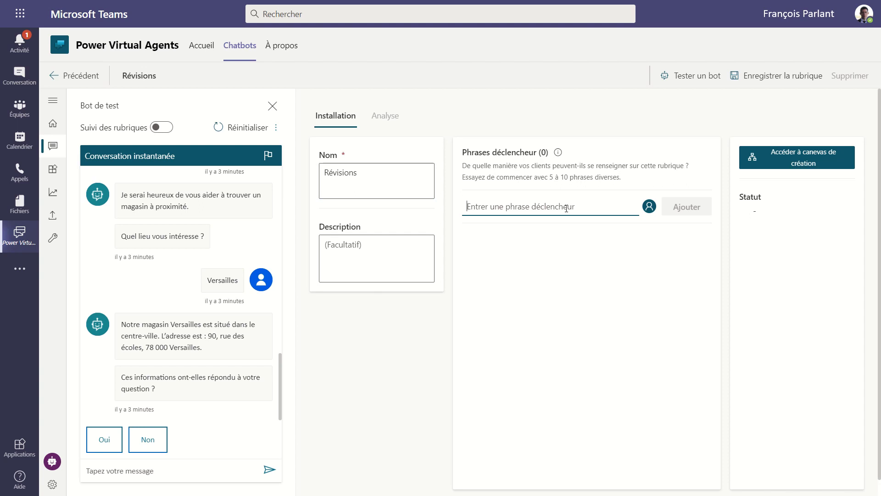
type("Comment réu")
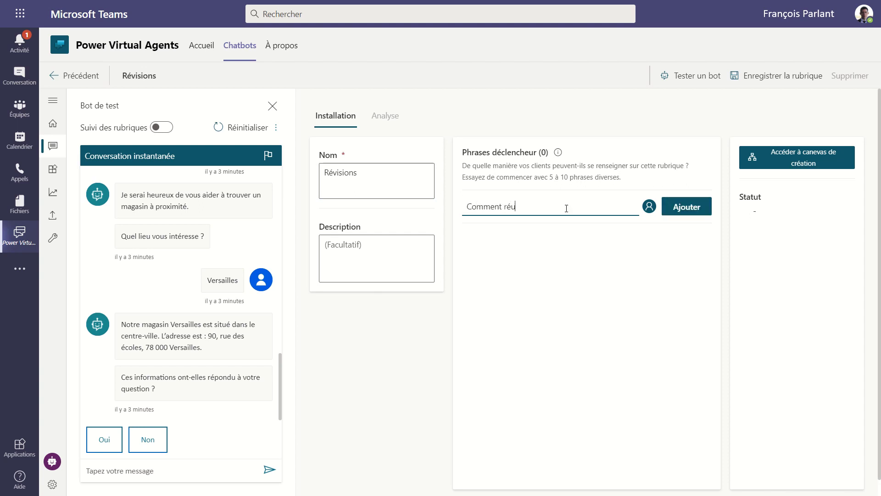
type("ssir mes révisions")
key("Return")
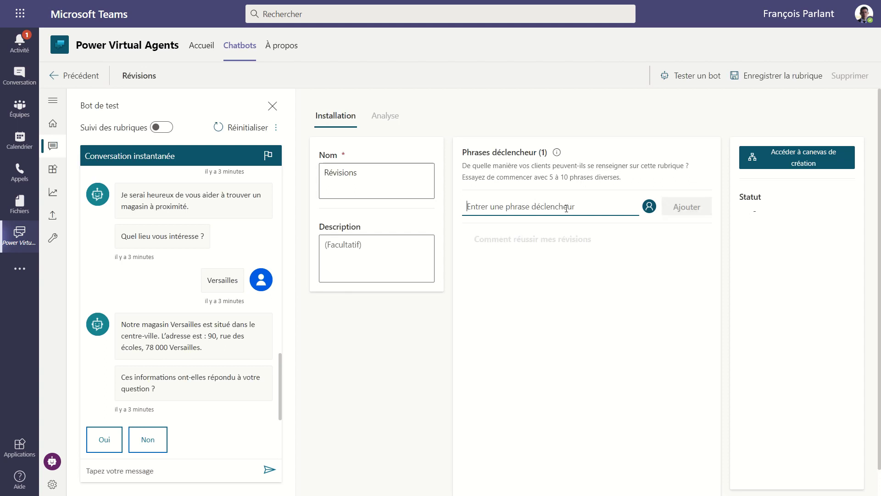
type("Comment bien révis")
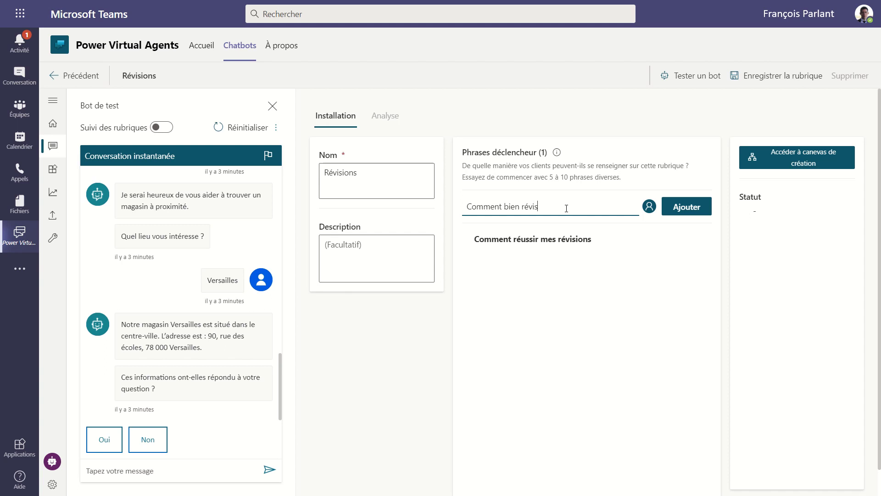
type("er?")
key("Return")
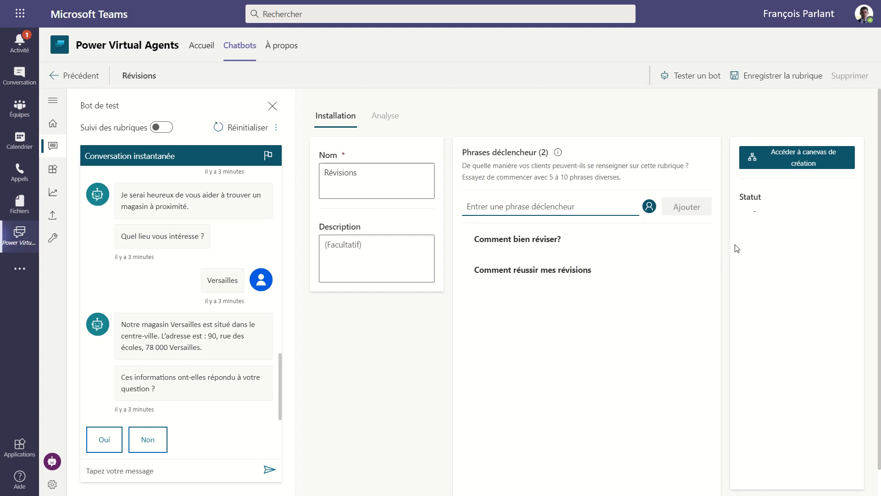
Step: Open the Révisions topic's authoring canvas and enter "Vous souhaitez mieux réviser" in its message node
left_click(791, 162)
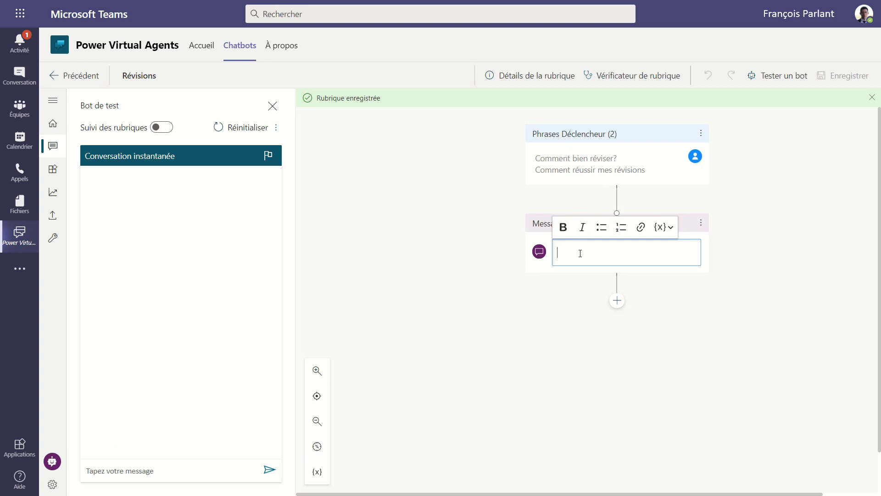
type("ous sou")
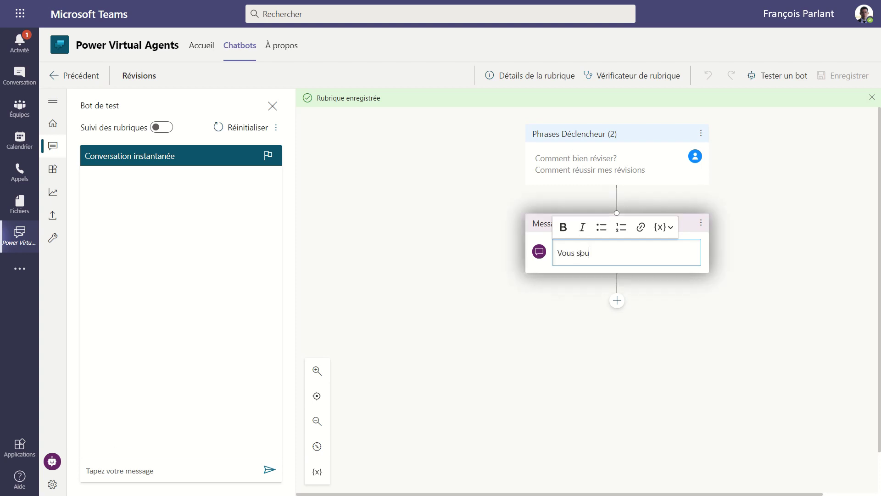
type("haitez mieux réviser")
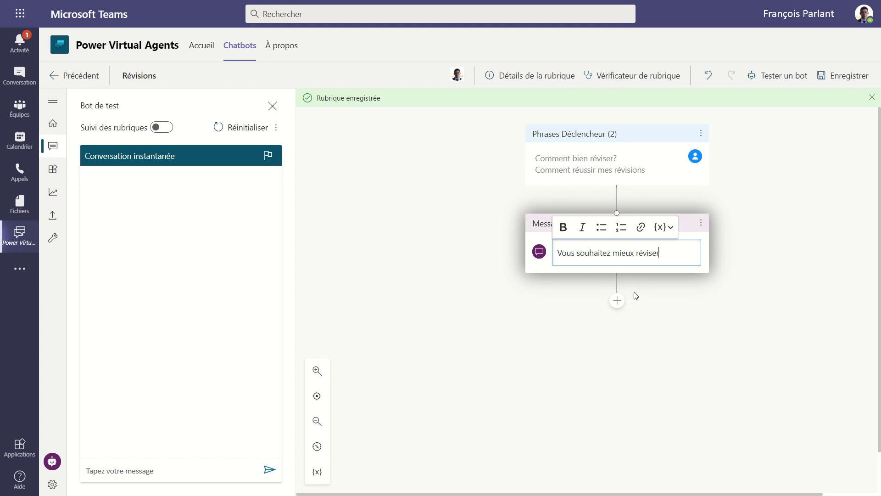
Step: Add a question node below the message asking "Préférez vous travailler seul(e) ou à plusieurs"
left_click(617, 300)
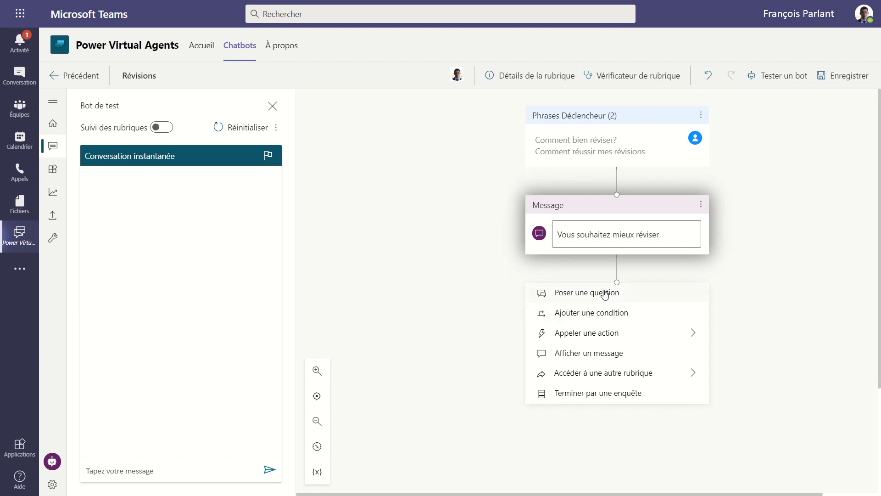
left_click(605, 294)
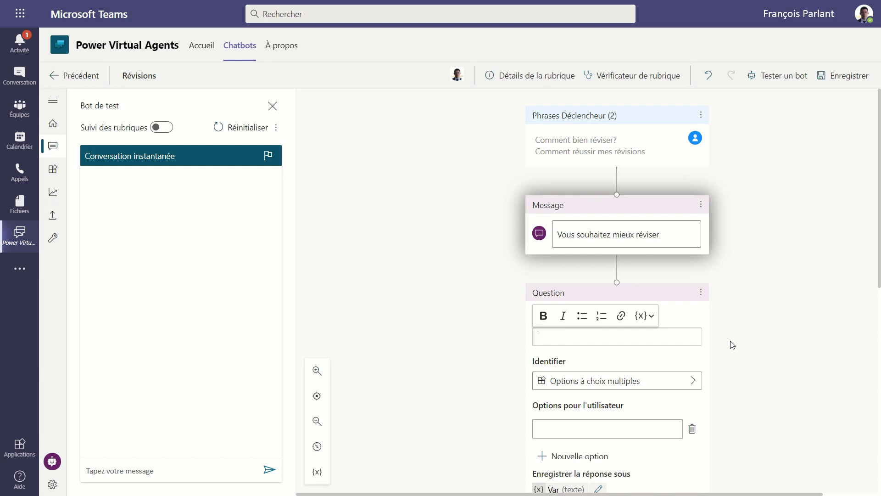
type("Préfér")
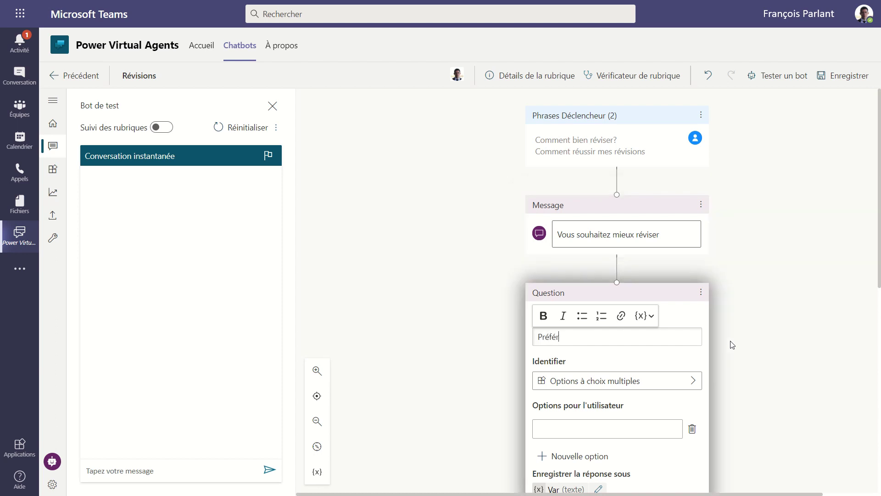
type("ez vous travail")
type("ler seul à")
type(" plusieusr")
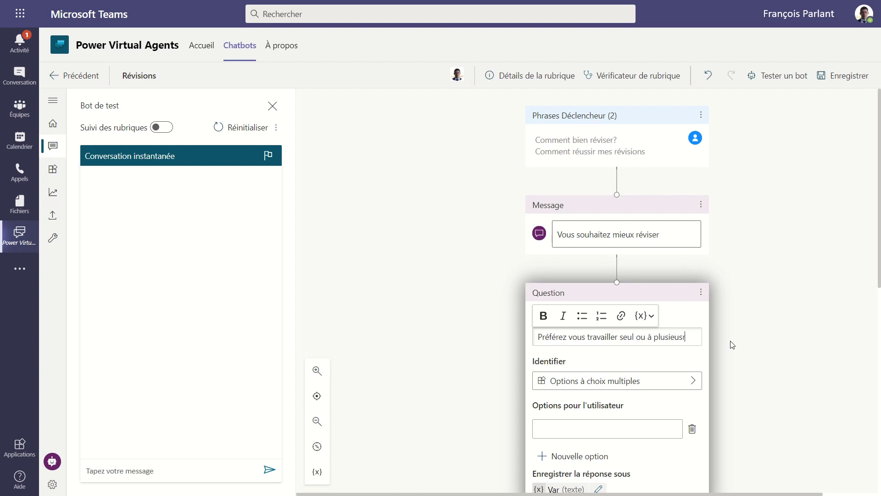
type("s")
type("(e)")
Step: Give the question the two multiple-choice options "Seul" and "Plusieurs"
scroll(650, 453, "down", 3)
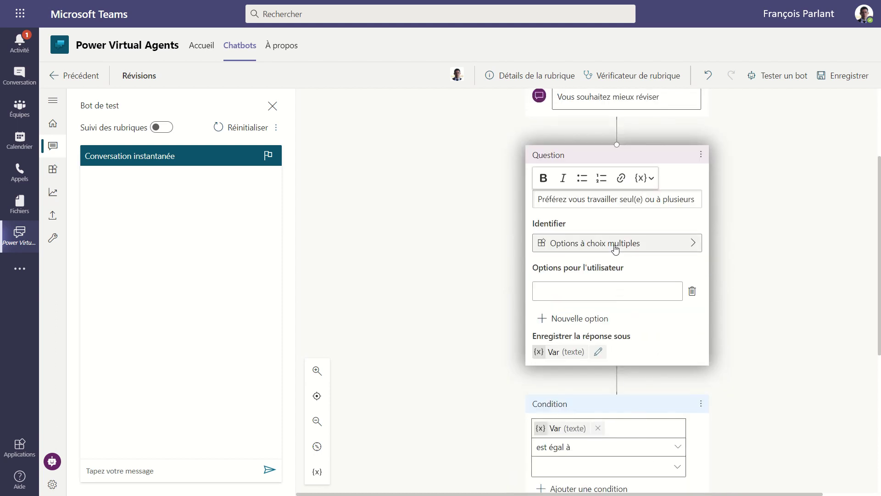
left_click(613, 292)
type("Seul")
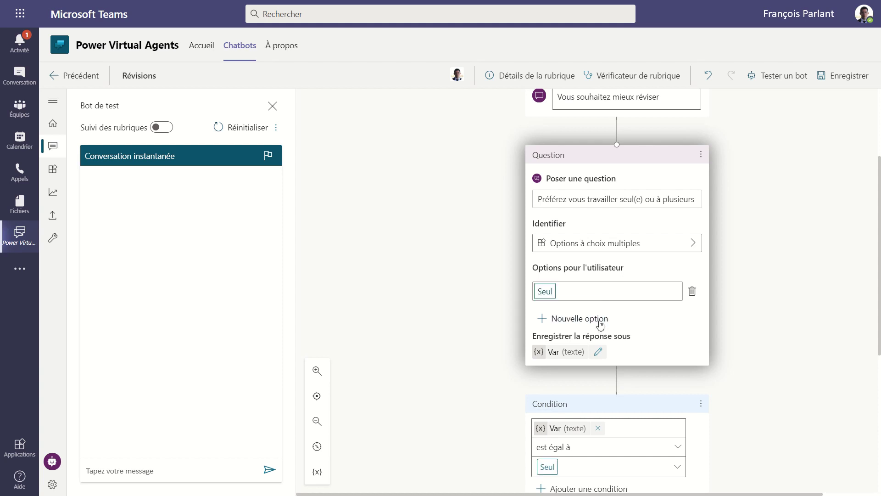
left_click(601, 322)
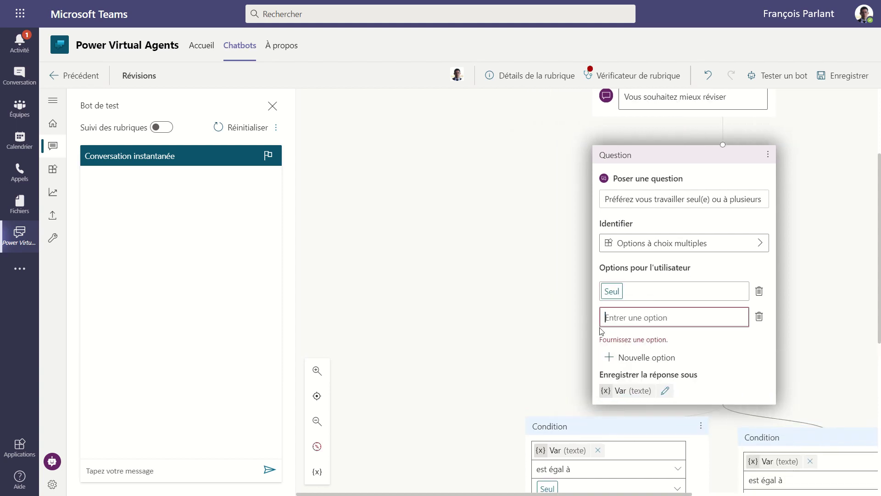
type("Plusieurs")
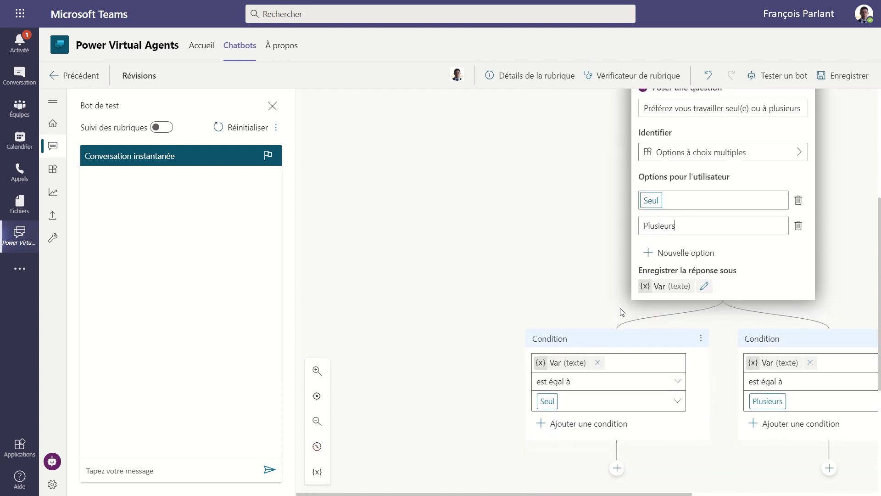
Step: Browse the topics that the Seul condition branch can redirect to, and close the list without adding a node
scroll(597, 308, "down", 2)
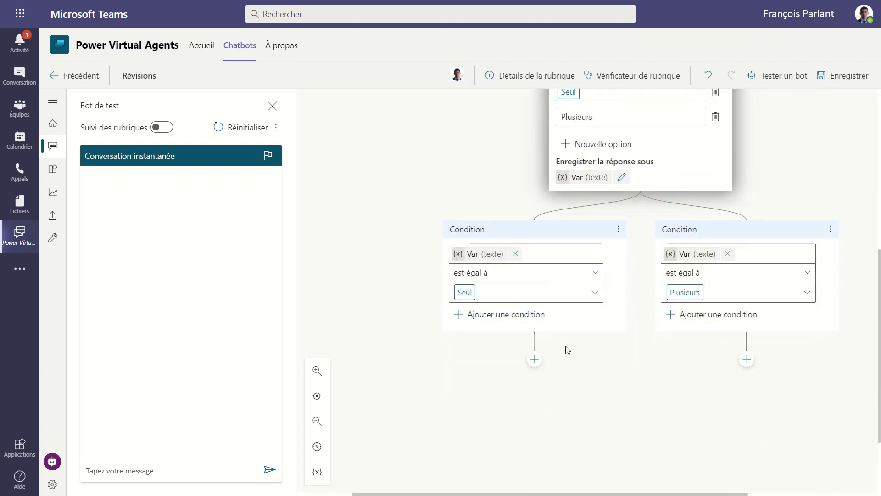
scroll(567, 350, "down", 2)
left_click(534, 275)
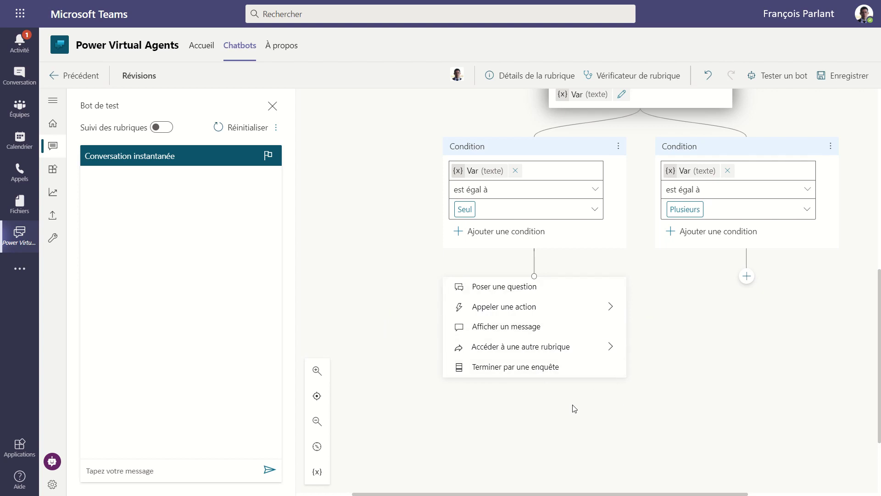
left_click(569, 349)
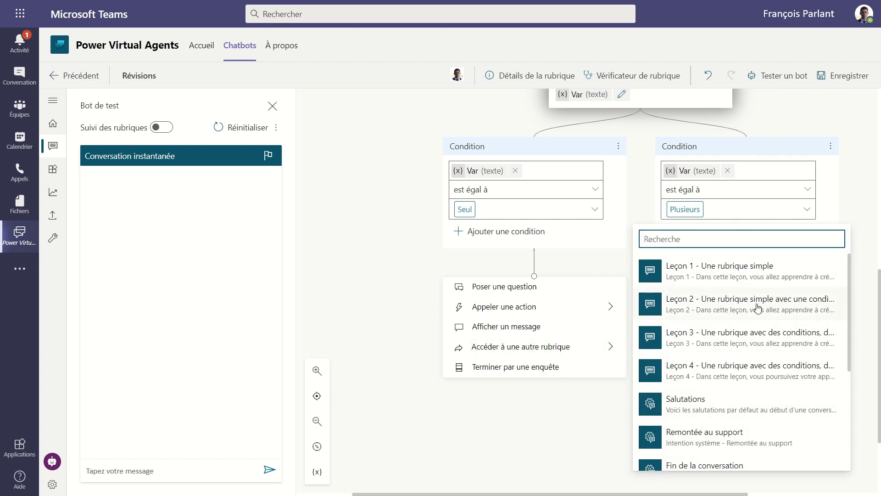
scroll(740, 404, "down", 4)
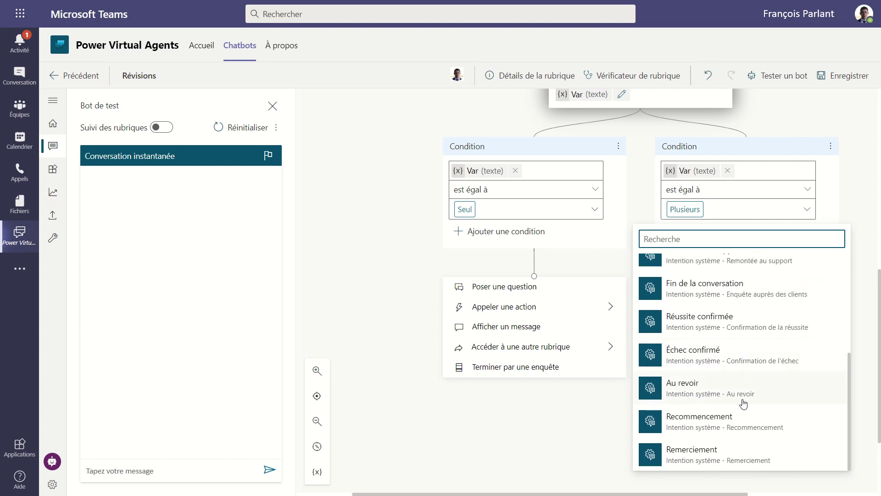
scroll(743, 404, "up", 4)
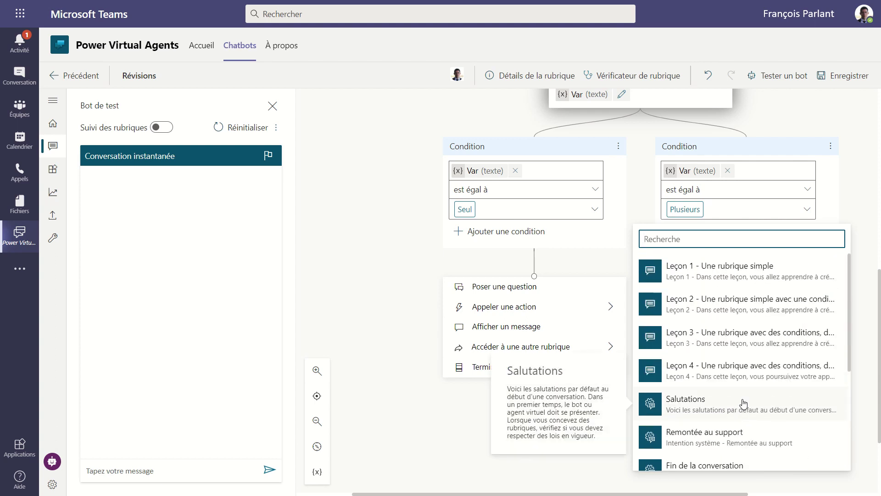
left_click(403, 399)
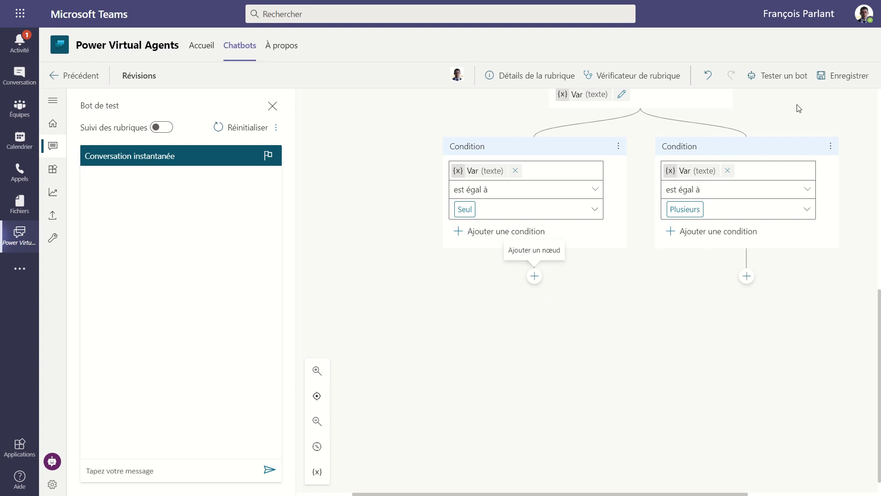
Step: Save the Révisions topic and check it for errors with the topic checker
left_click(854, 78)
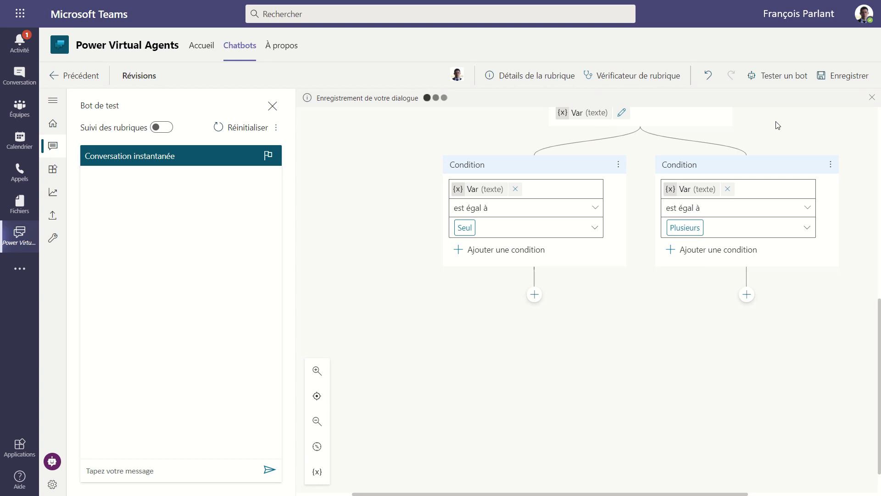
left_click(649, 80)
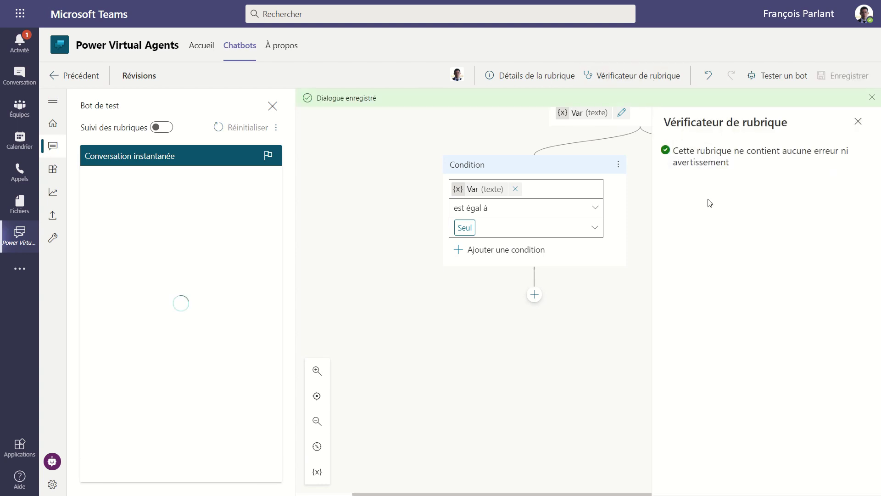
left_click(858, 121)
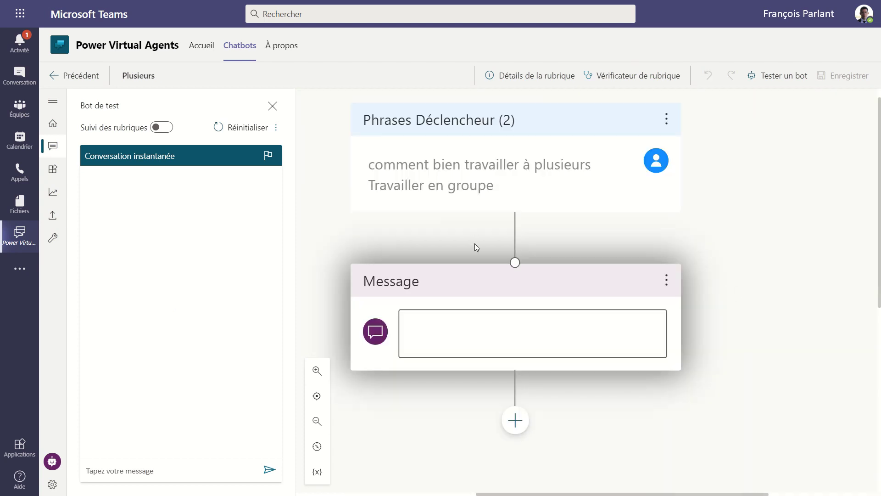
Step: Delete the empty message node from the Plusieurs topic and add a question node below its trigger phrases
left_click(665, 286)
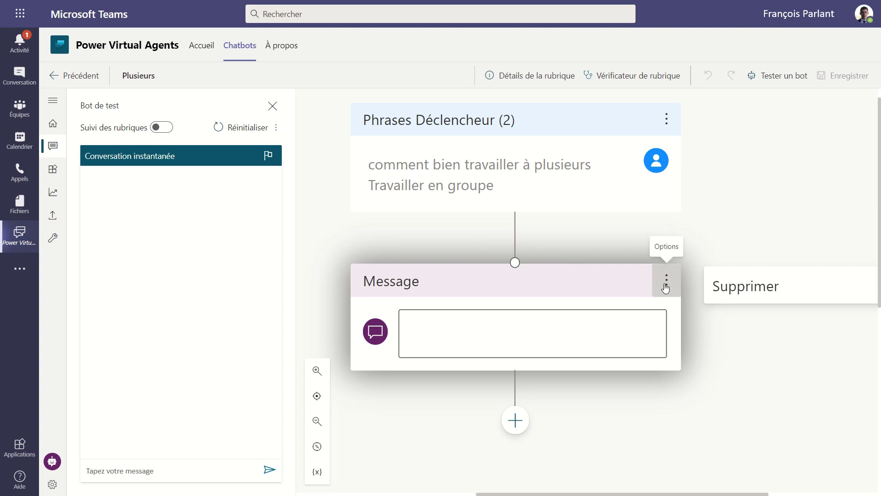
left_click(756, 297)
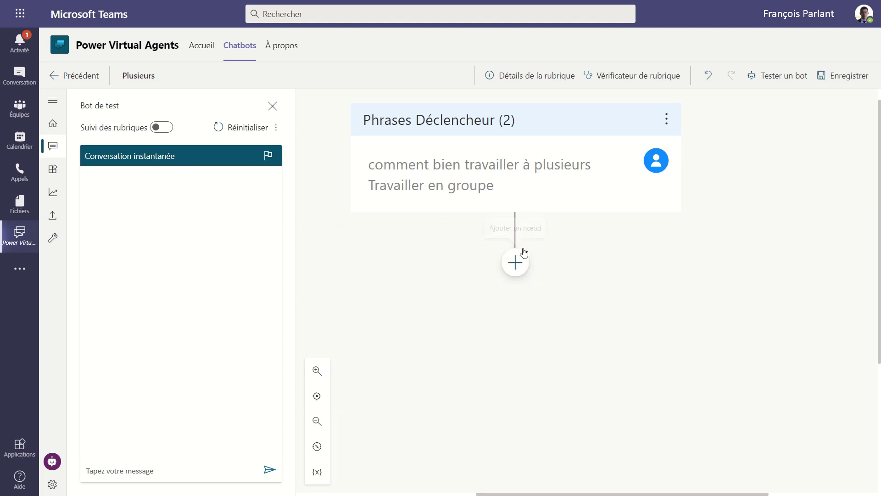
left_click(516, 261)
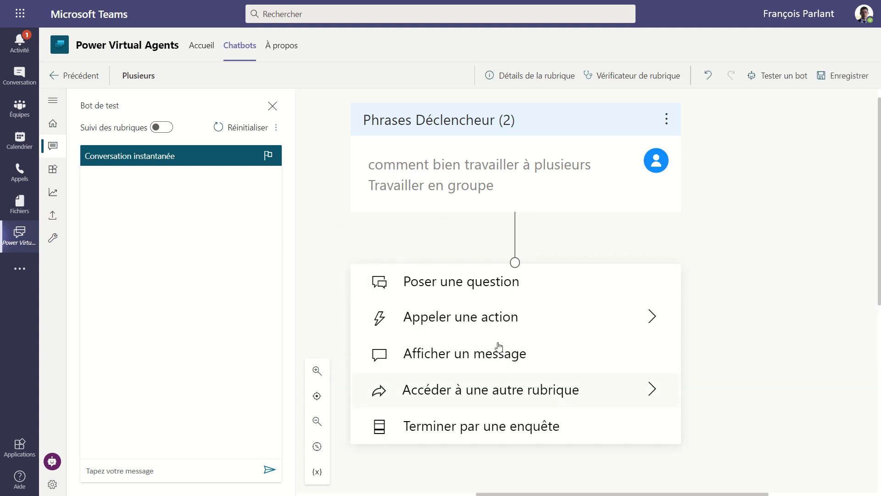
left_click(490, 281)
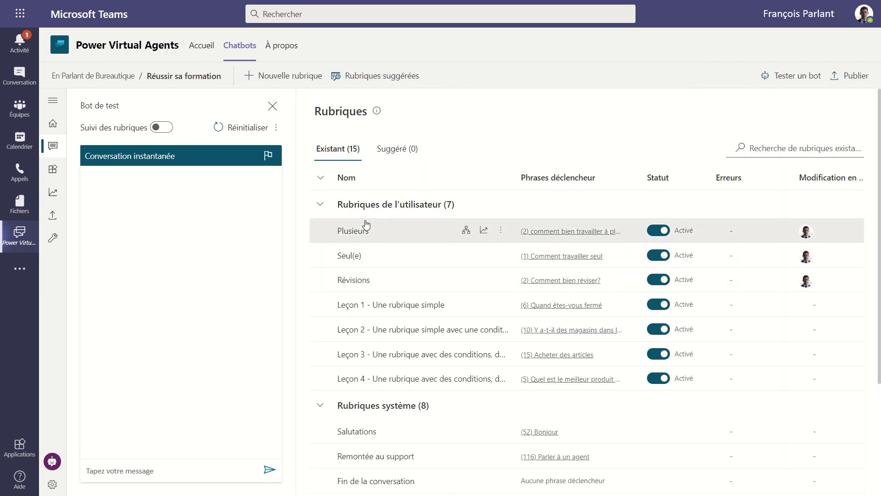
Step: Open the Révisions topic's authoring canvas and redirect the Seul condition branch to the Seul(e) topic
left_click(357, 280)
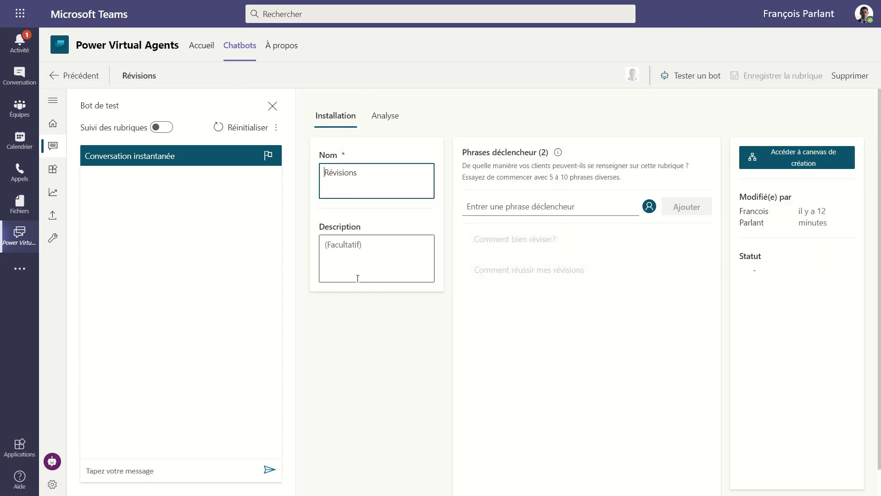
left_click(774, 166)
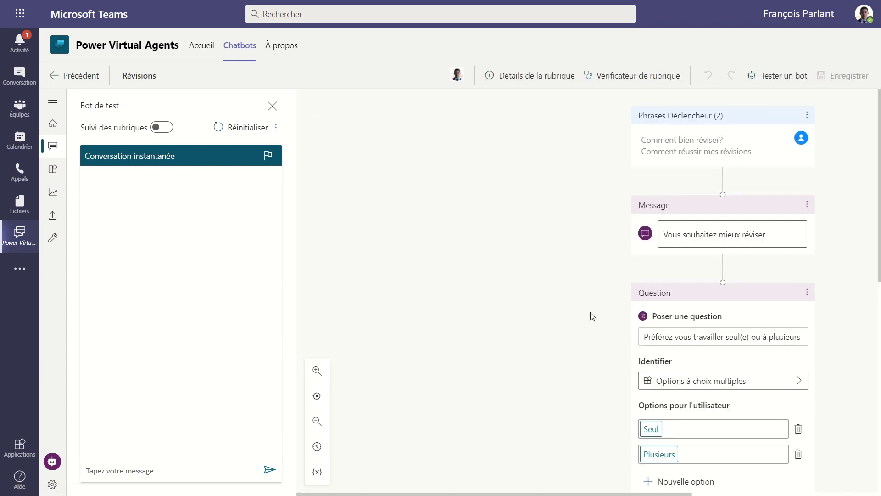
scroll(591, 317, "down", 7)
scroll(573, 323, "right", 4)
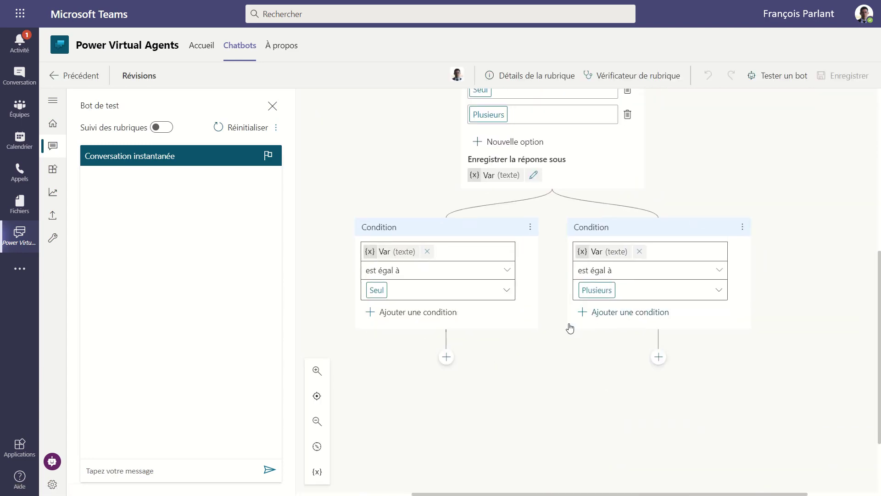
left_click(445, 357)
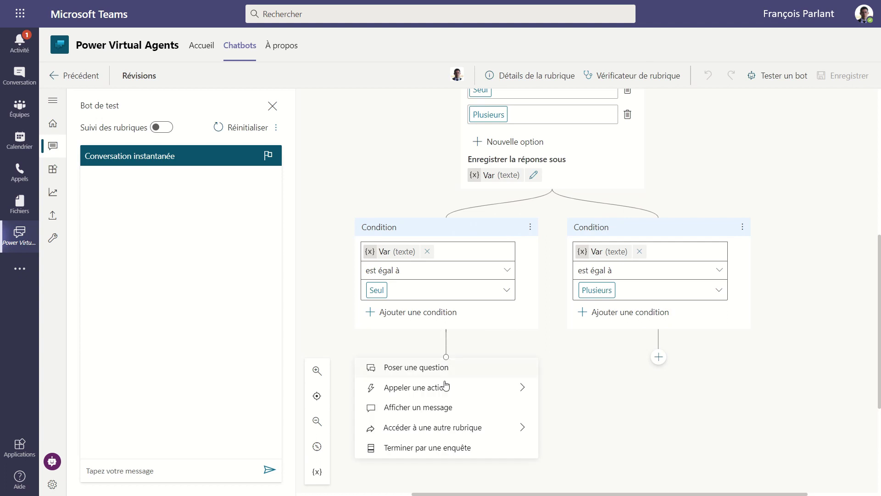
left_click(487, 432)
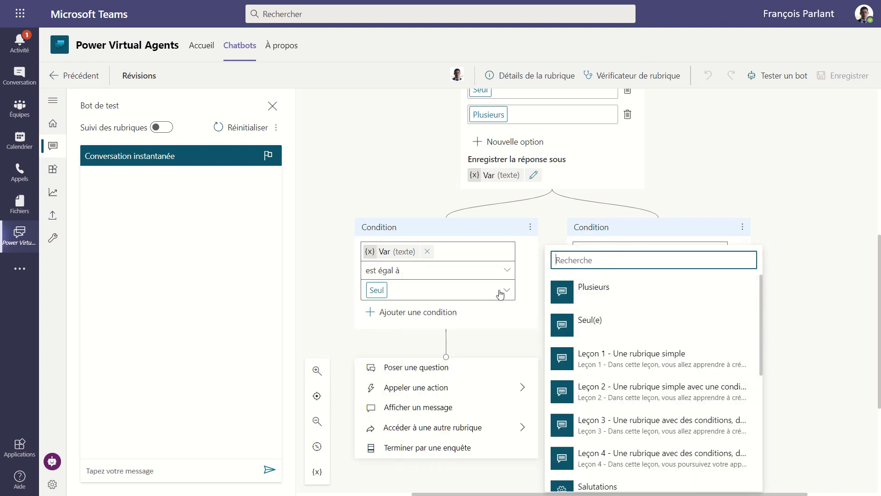
left_click(606, 318)
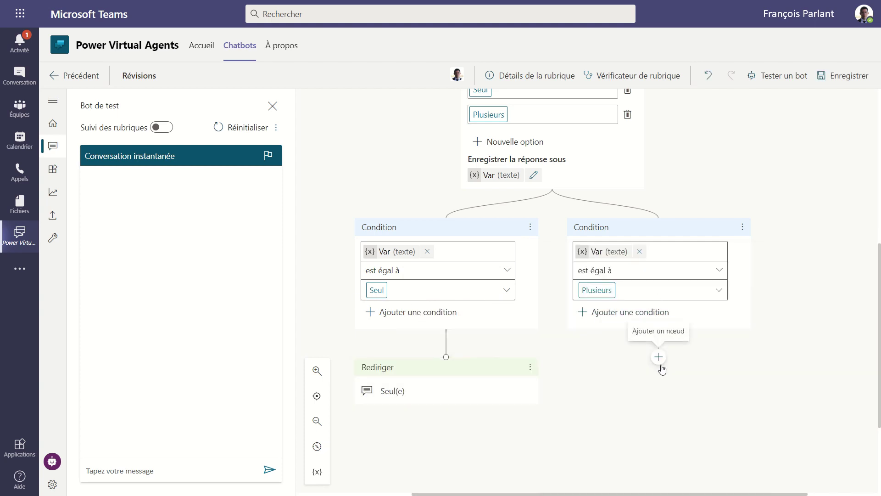
Step: Redirect the Plusieurs condition branch of the Révisions topic to the Plusieurs topic
left_click(659, 357)
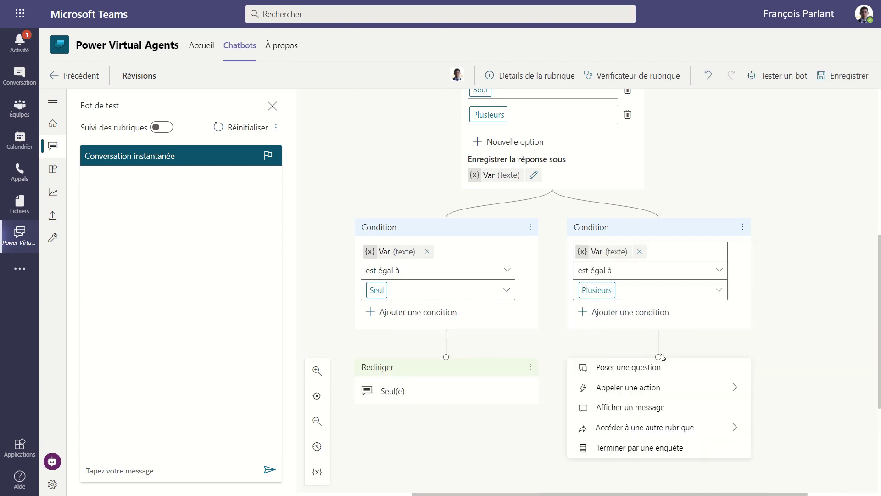
left_click(661, 427)
left_click(420, 294)
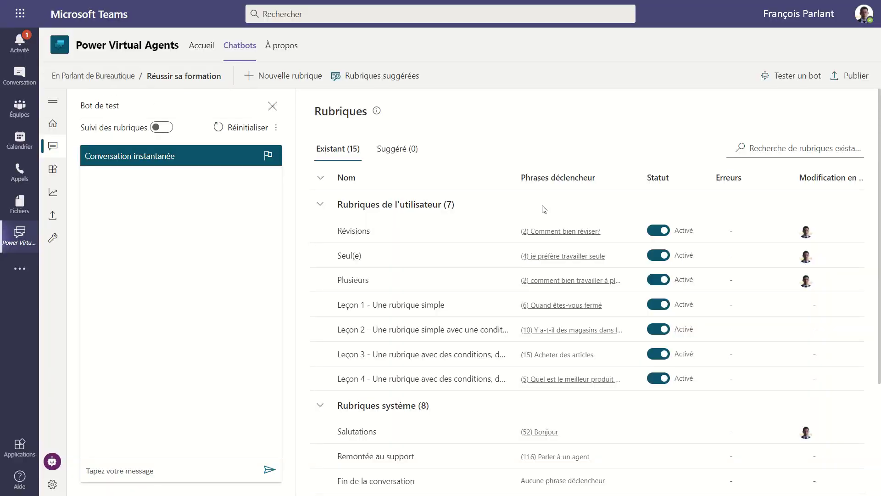
Step: Review the conversation flow of the Salutations system topic down to its redirect node and return to the topic list
left_click(347, 439)
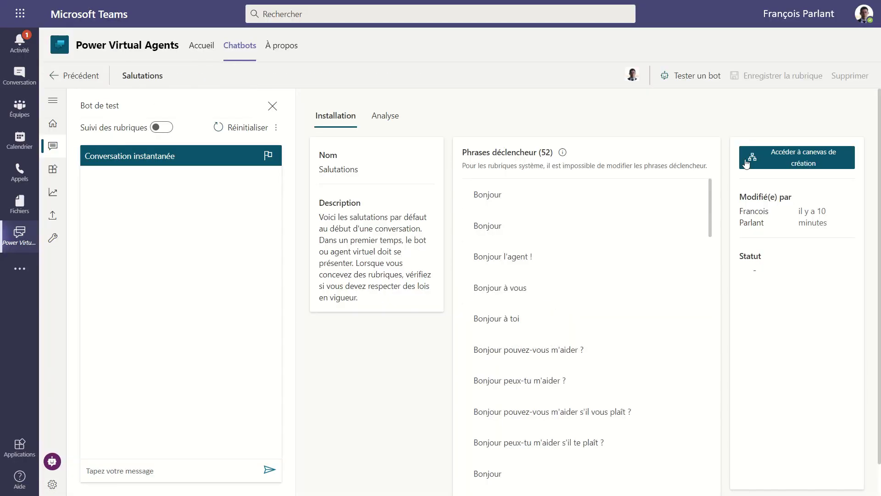
left_click(774, 155)
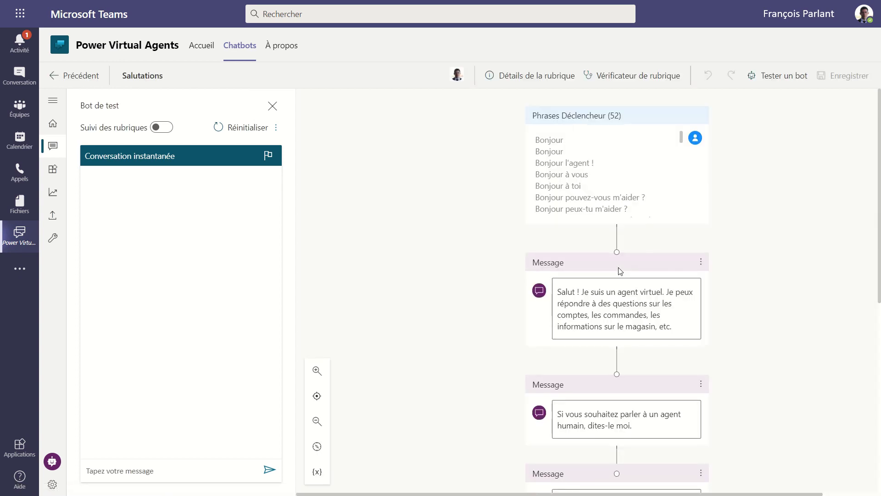
scroll(607, 368, "down", 5)
scroll(606, 368, "down", 1)
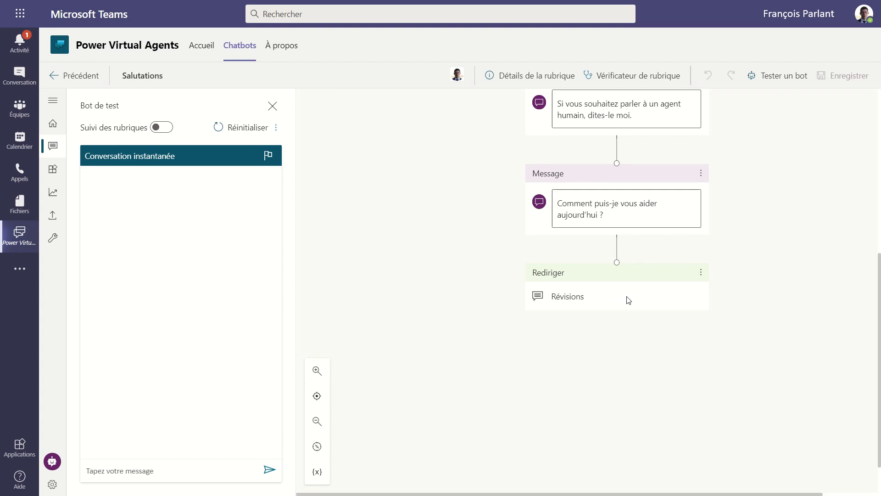
left_click(88, 79)
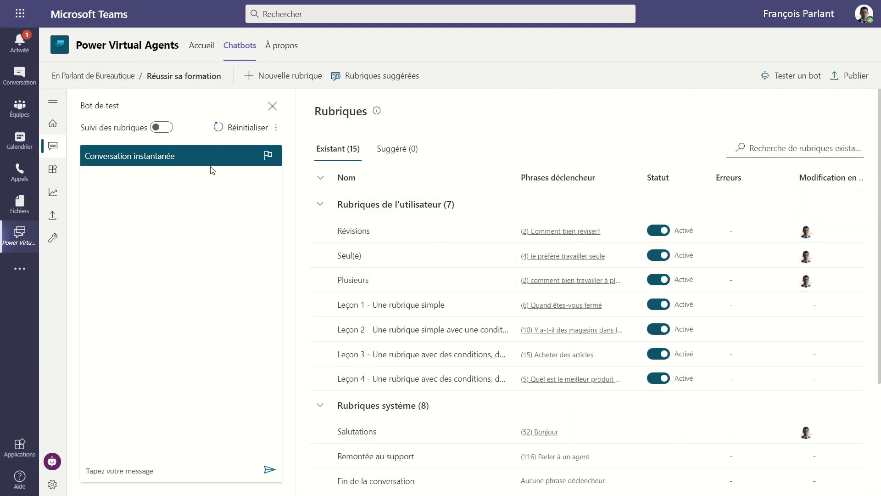
Step: Turn on topic tracking and test the bot by sending "restart" and answering the work preference question with Plusieurs
left_click(160, 128)
type("rest")
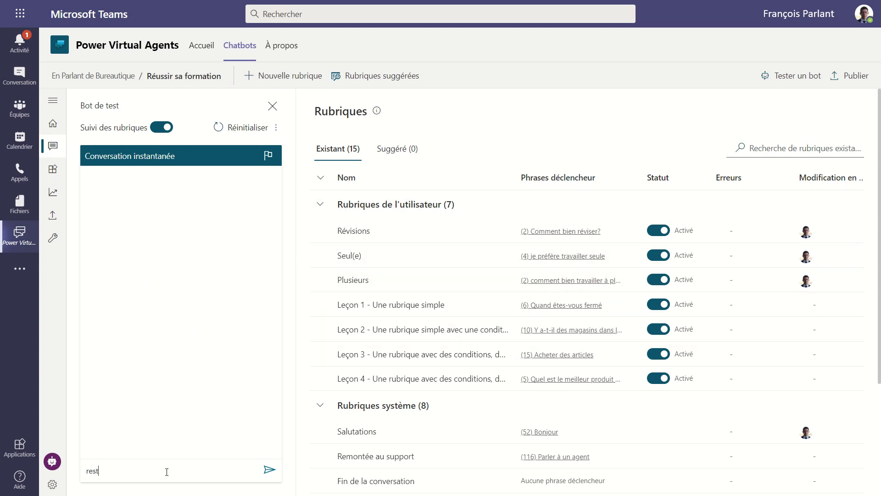
type("art")
key("Return")
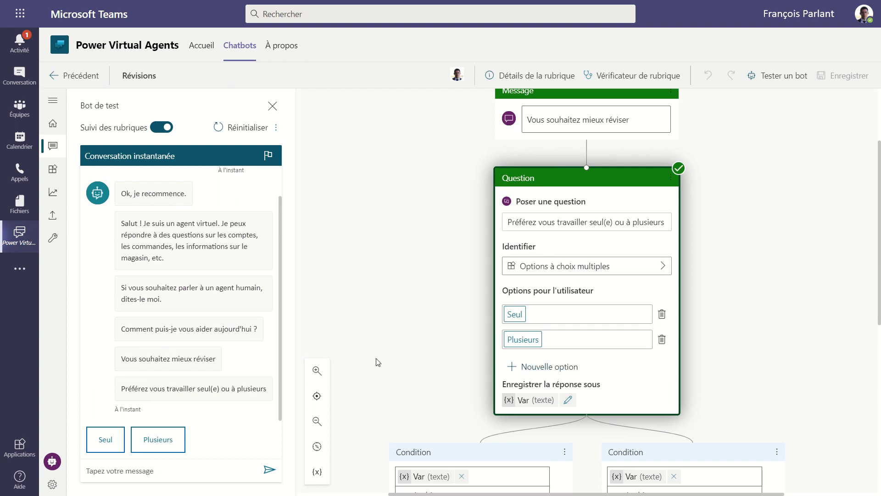
left_click(152, 441)
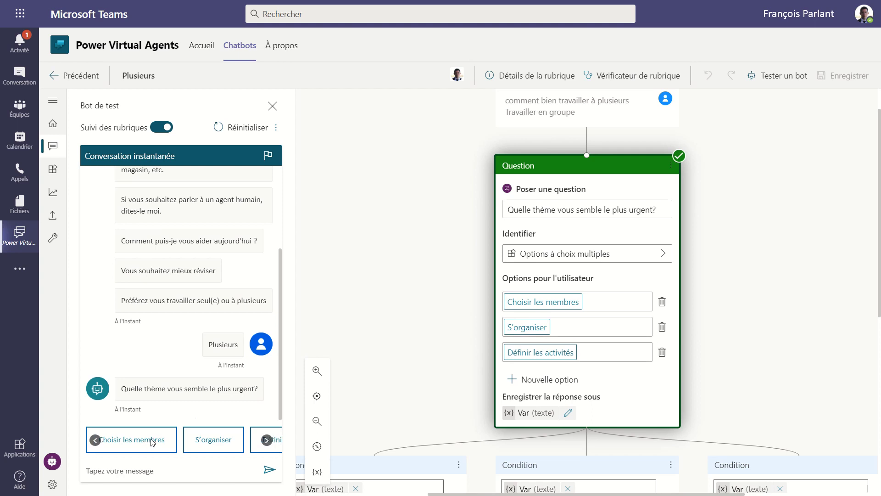
scroll(153, 441, "right", 3)
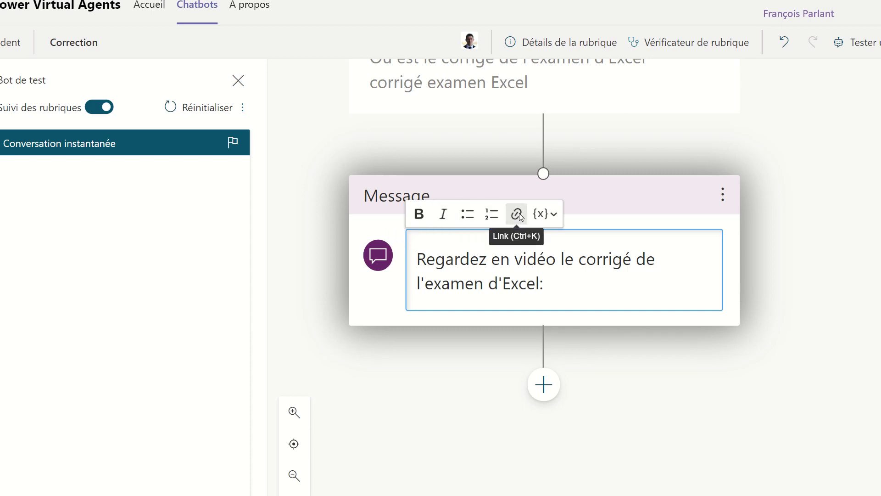
left_click(552, 215)
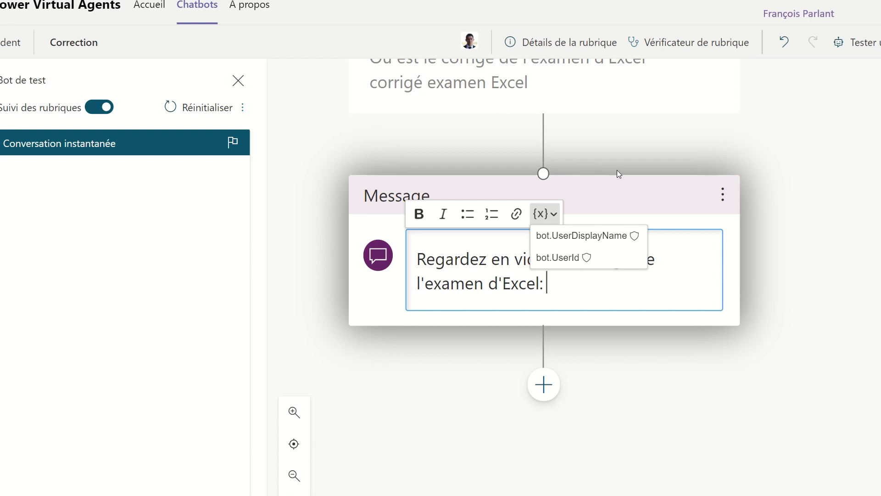
left_click(615, 195)
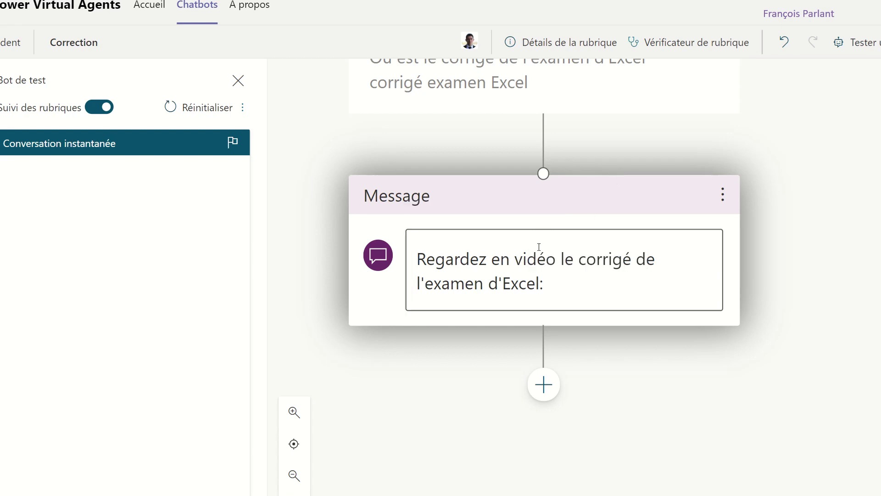
left_click(546, 277)
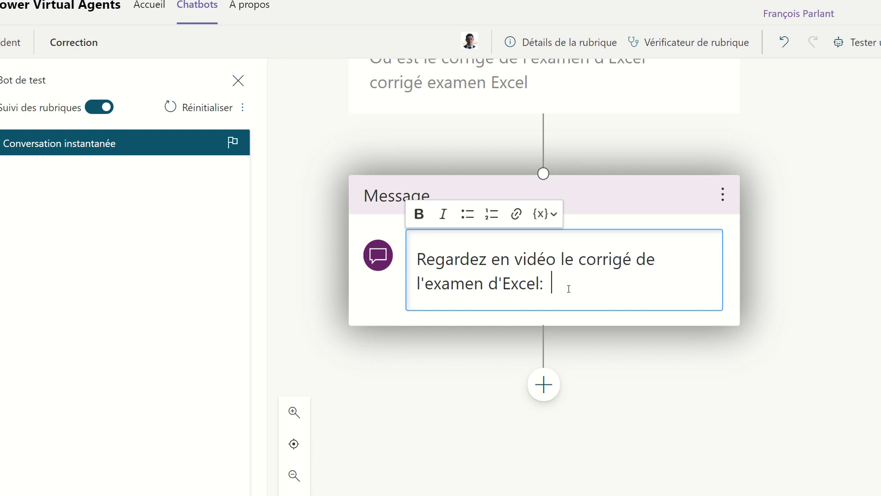
key("shift+Left")
left_click(518, 221)
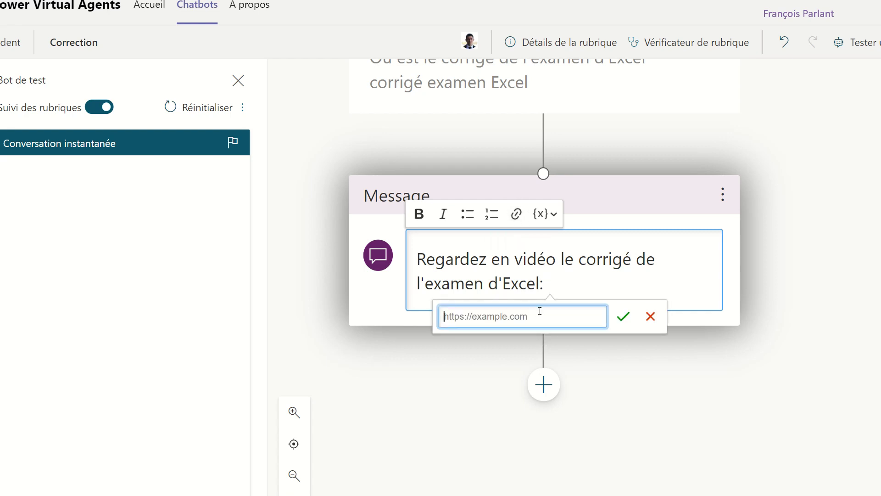
type("https://www.youtube.com/watch?v=p18j2jcfkOA")
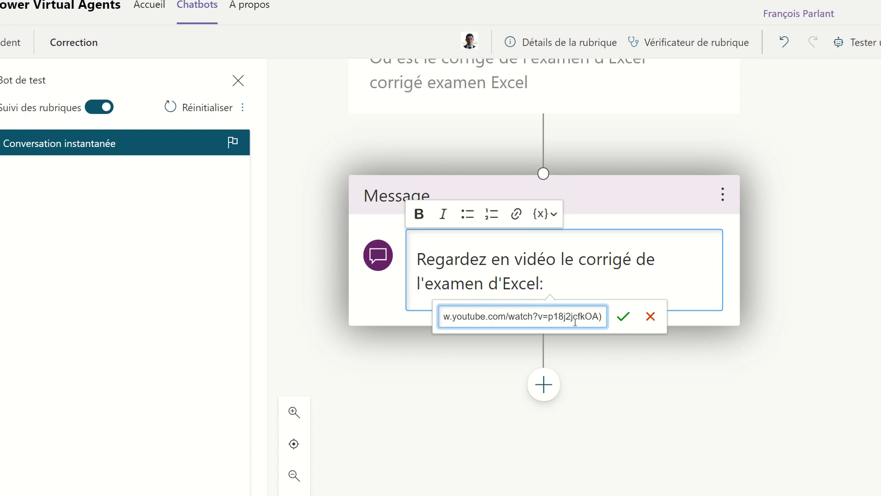
left_click(623, 316)
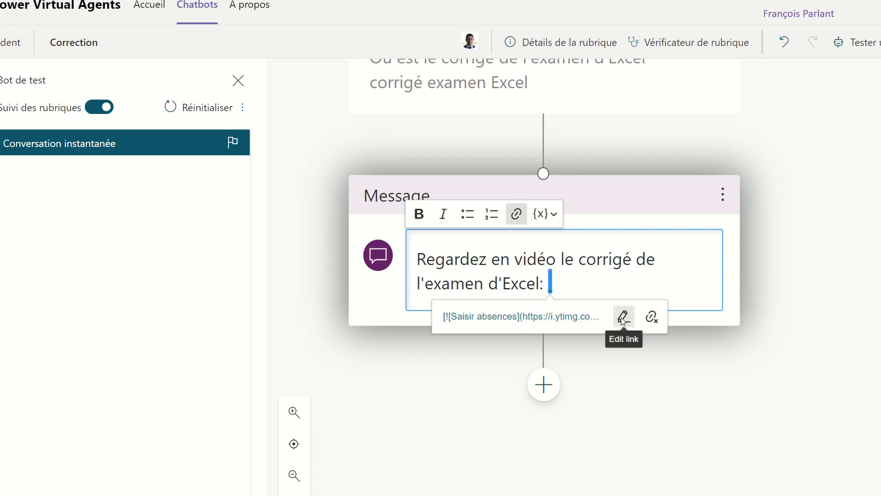
left_click(624, 391)
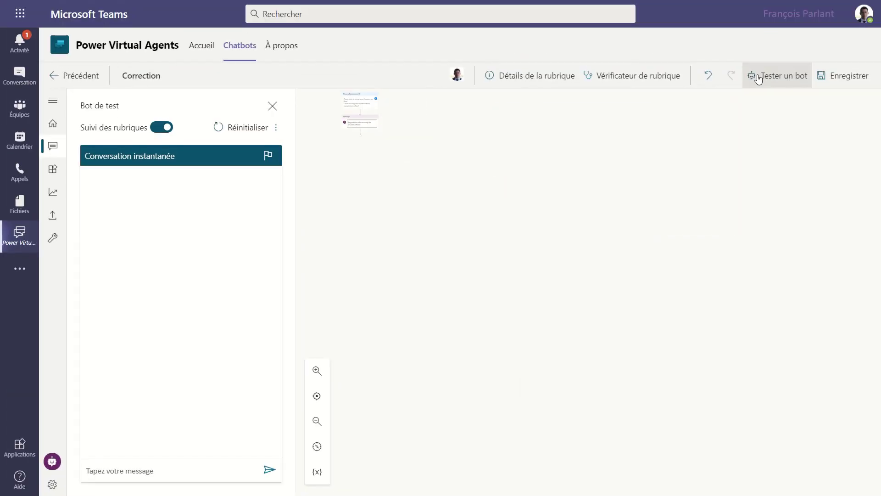
Step: Save the Correction topic and test it by sending the bot "Corrigé examen Excel"
left_click(829, 73)
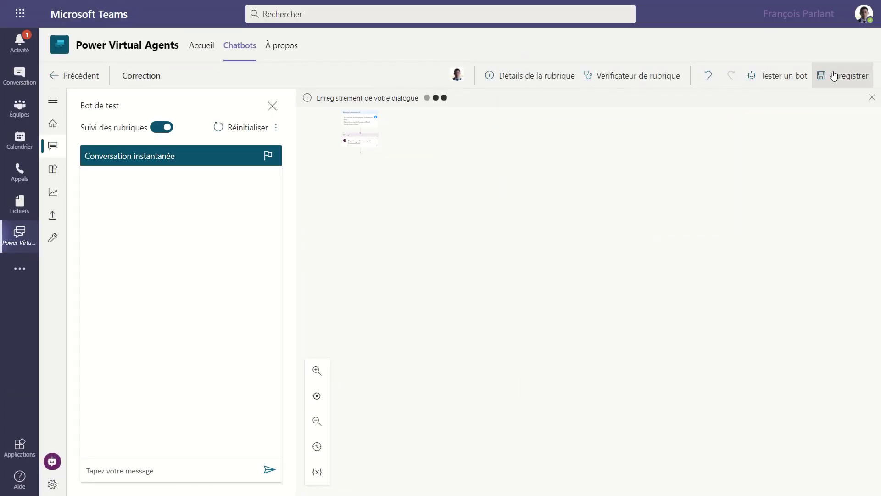
left_click(317, 395)
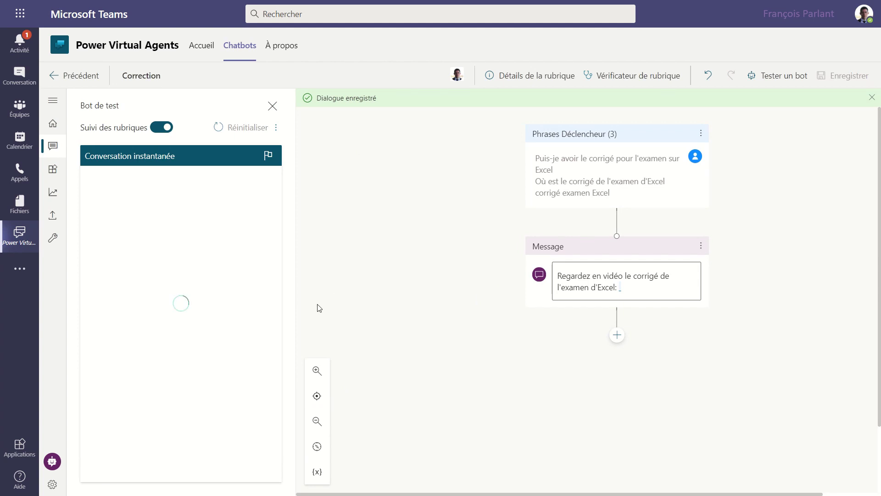
left_click(769, 77)
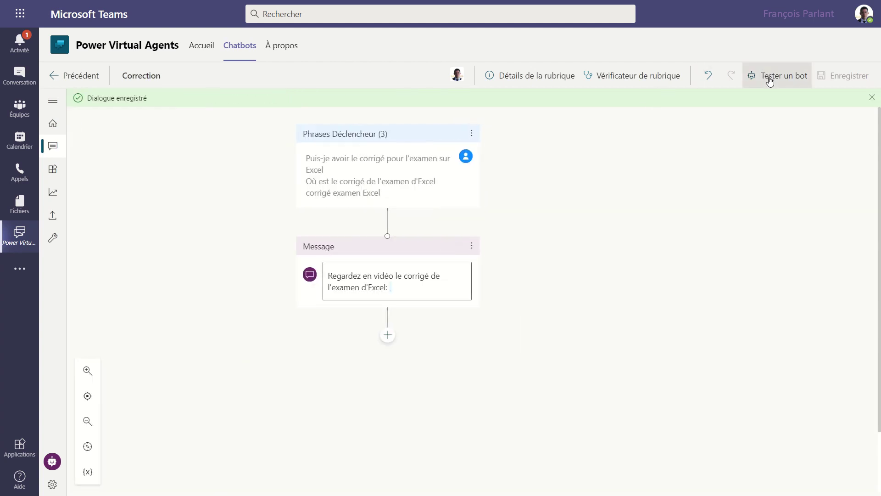
left_click(770, 79)
left_click(171, 470)
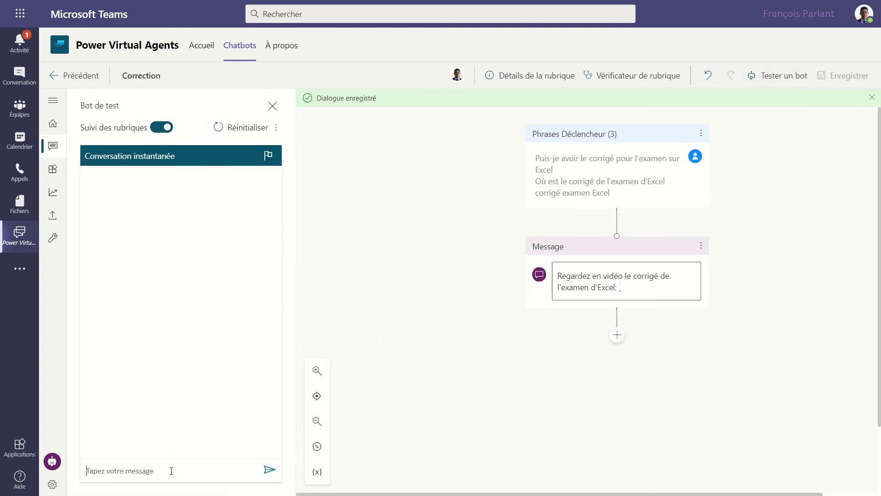
type("Corrigé examen Excel")
key("Return")
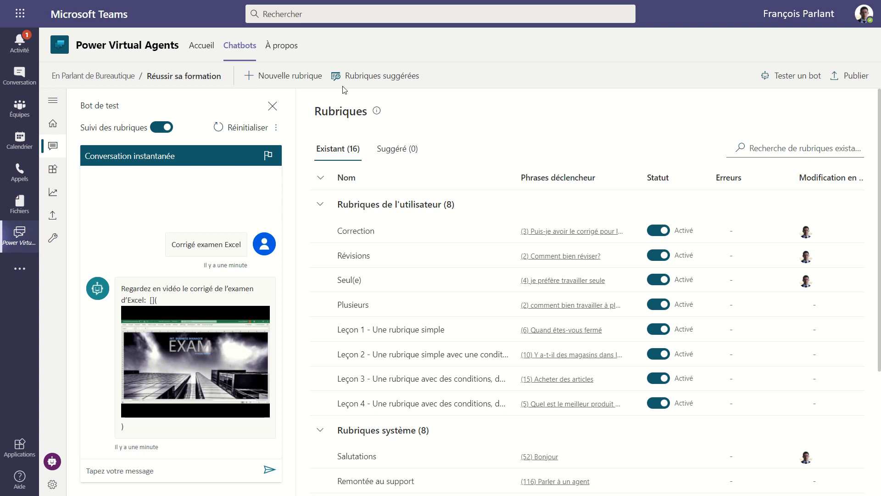
Step: View the suggested topics dialog with its online content link field, and close it without adding a link
left_click(375, 82)
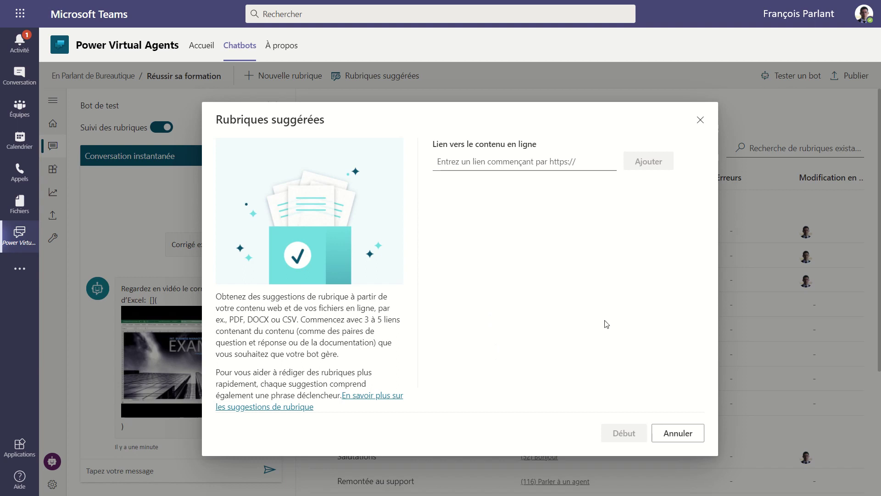
left_click(584, 164)
left_click(700, 120)
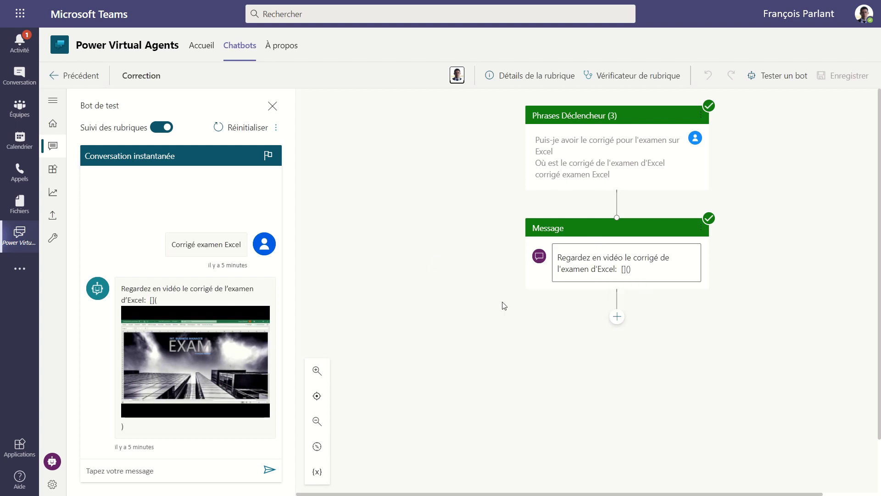
Step: Open the list of callable actions for a new node below the Correction topic's message
left_click(617, 316)
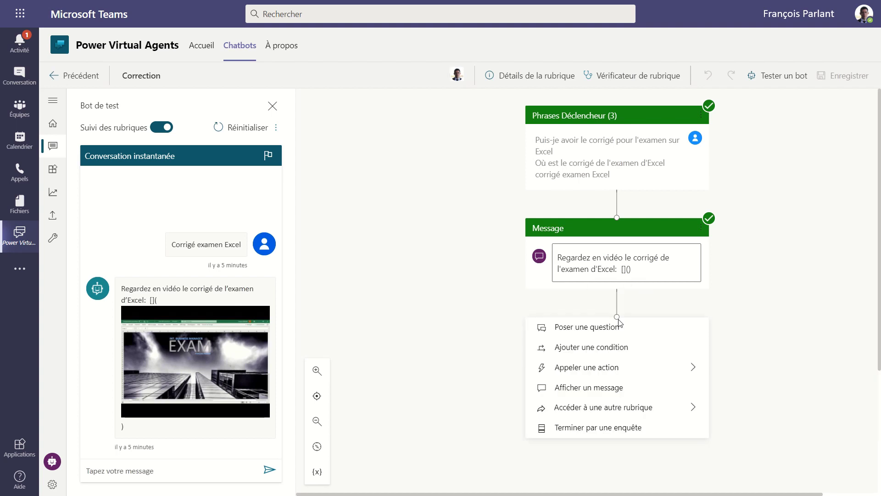
left_click(613, 371)
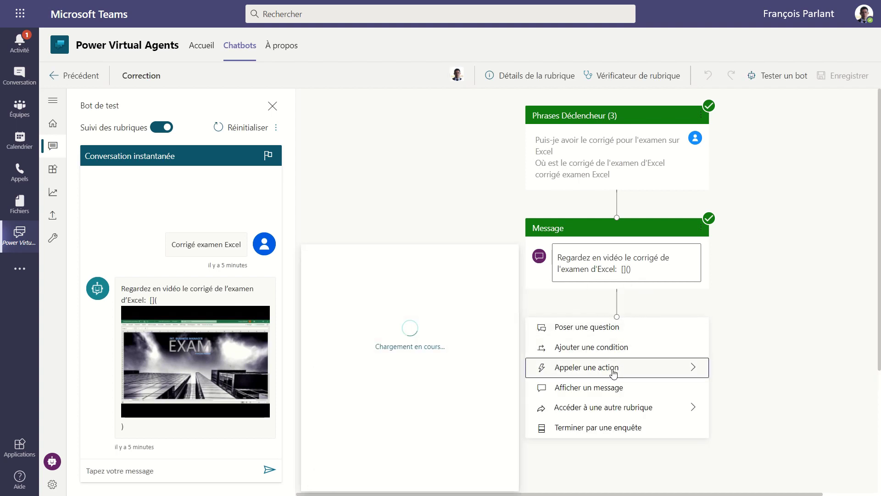